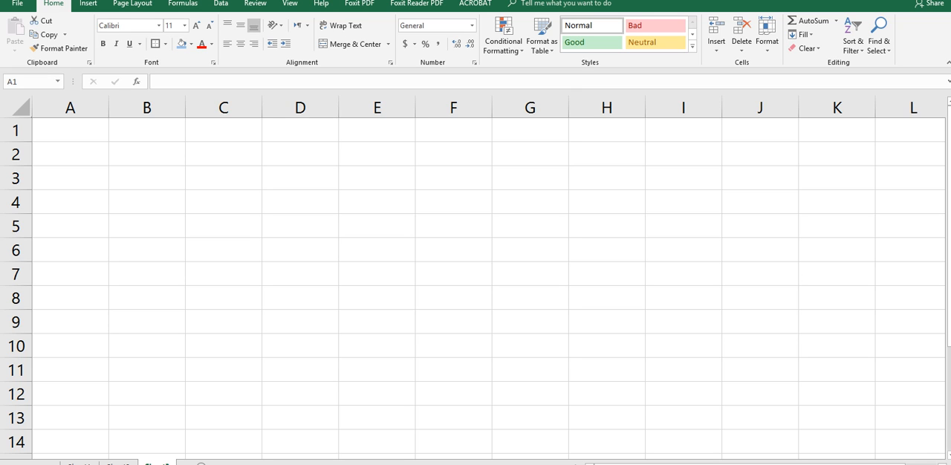
Enter the headers S.No in cell A2 and Sales Person in cell B2
click(70, 153)
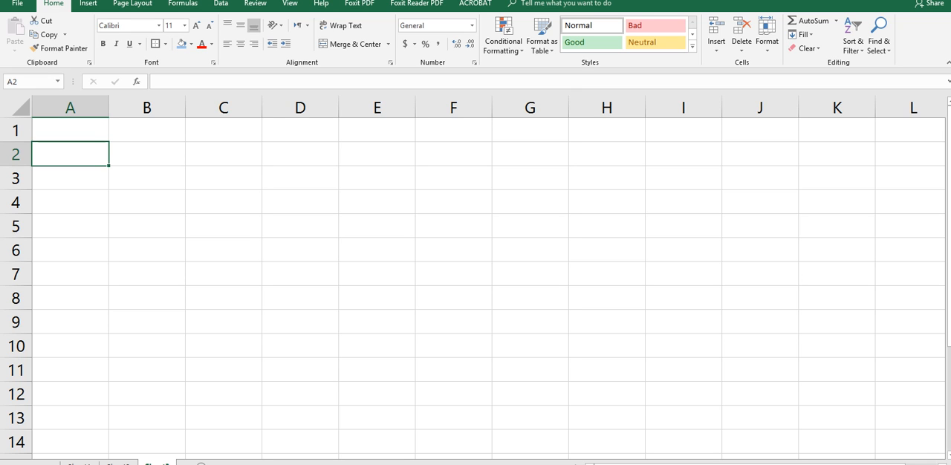
text(S.No)
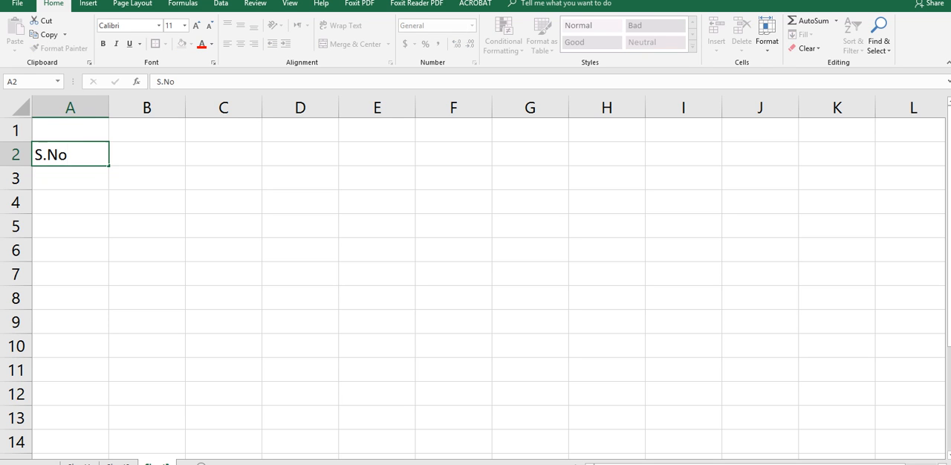
key(Tab)
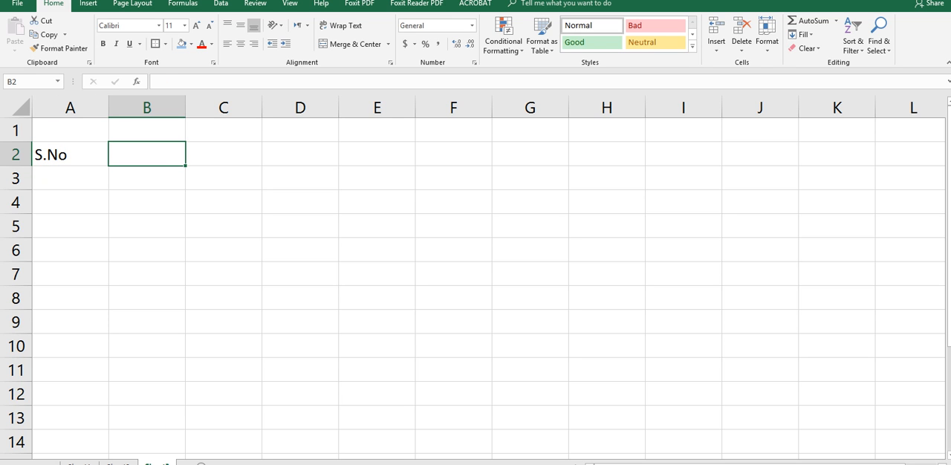
text(Sales )
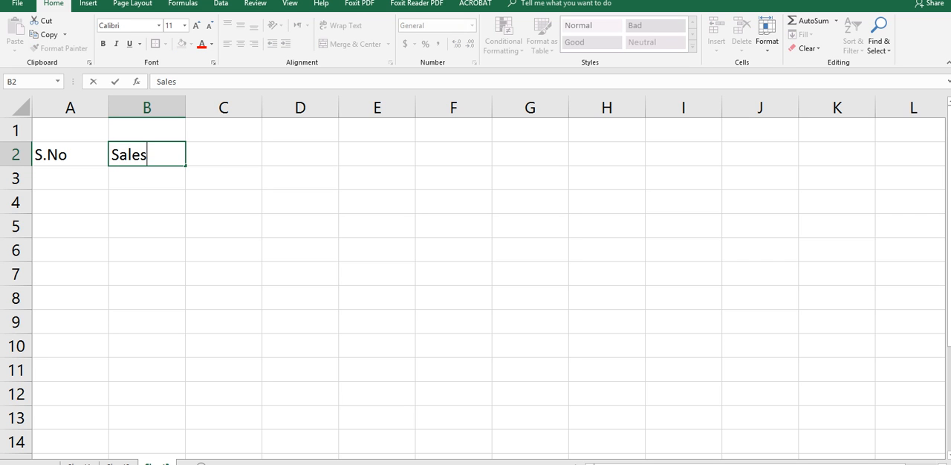
text(Person)
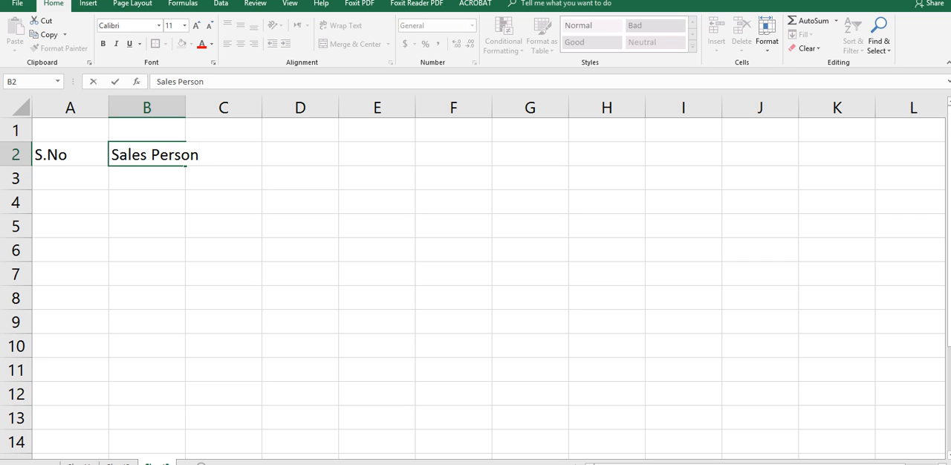
key(Tab)
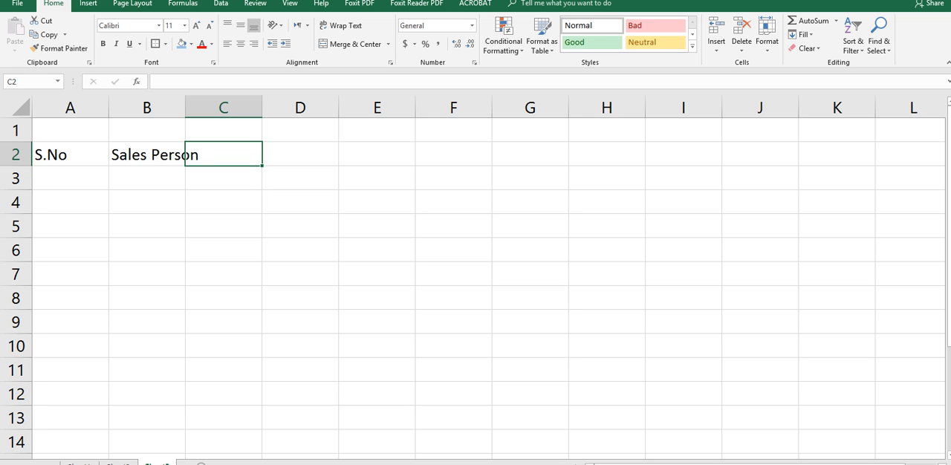
Enter the quarter headers Qtr 1, Qtr 2, Qtr 3 and Qtr 4 in cells C2 through F2
text(Qr)
key(BackSpace)
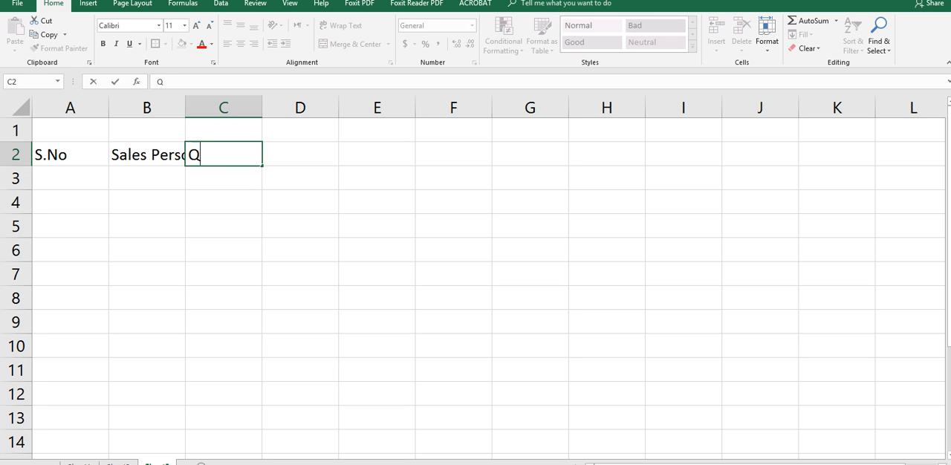
text(tr 1)
key(Tab)
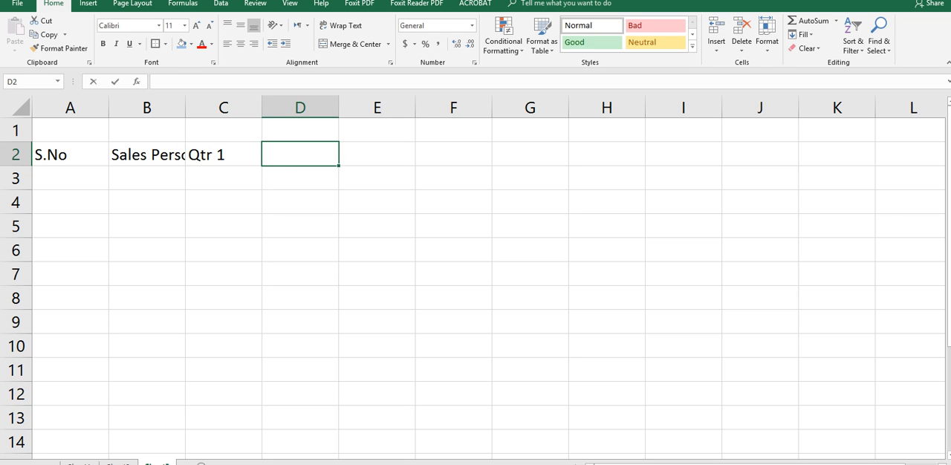
text(Qtr 2)
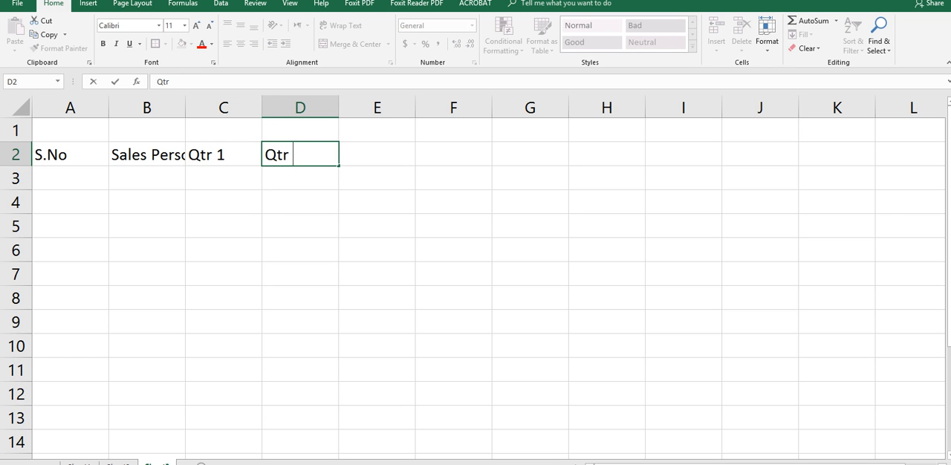
key(Tab)
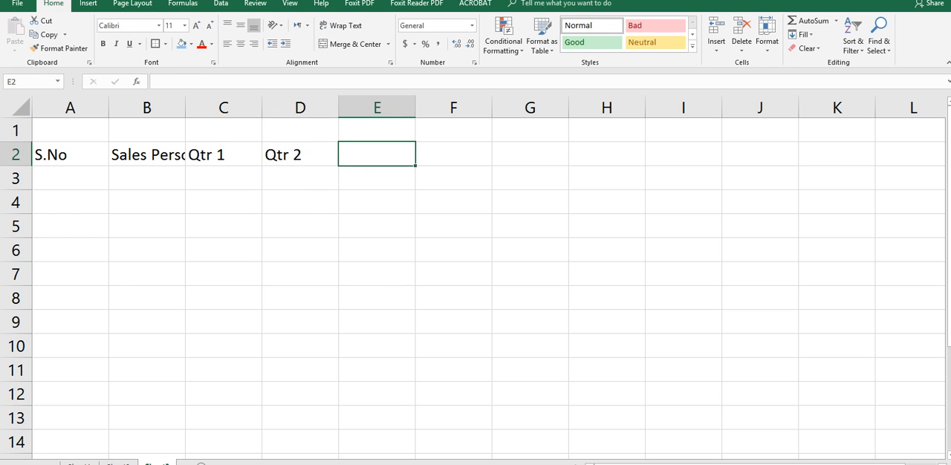
text(Qtr )
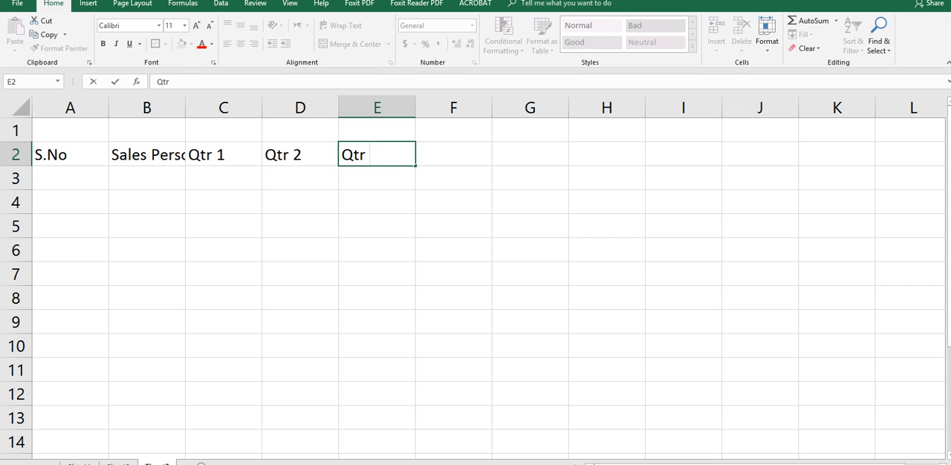
text(3)
key(Tab)
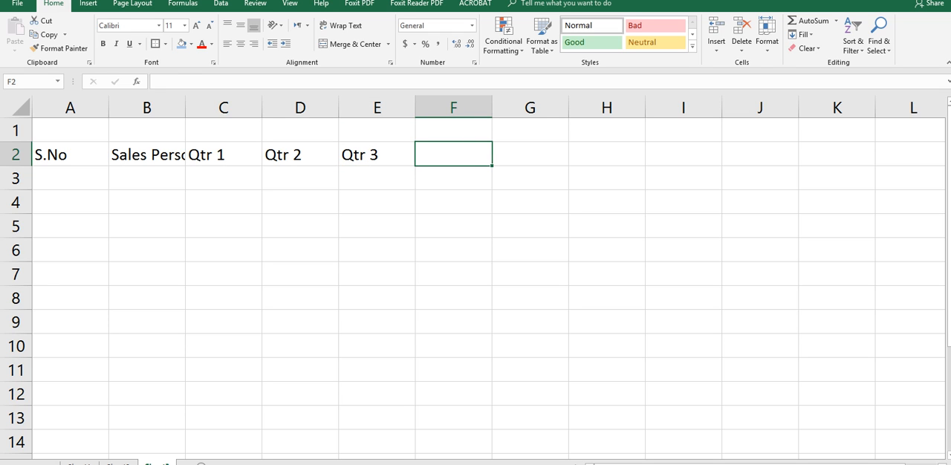
text(Qtr )
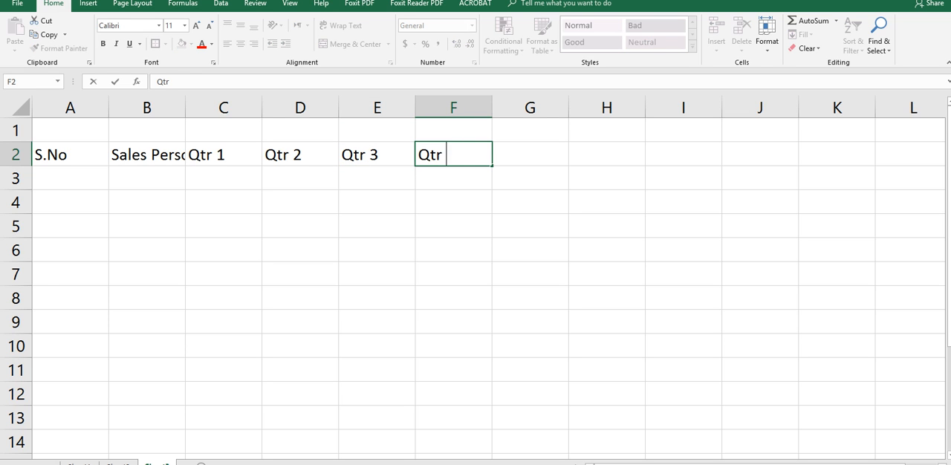
text(4)
key(Tab)
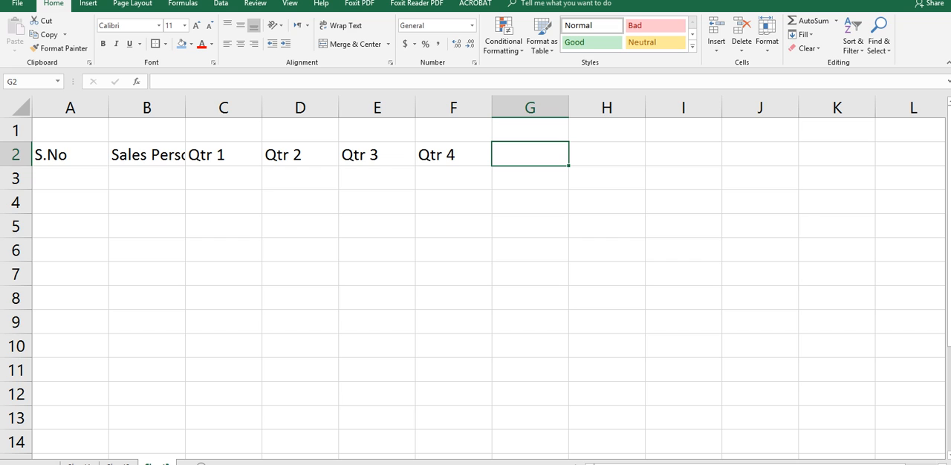
Enter the header Minimum sales in cell G2 and widen column G to fit it
text(Minu)
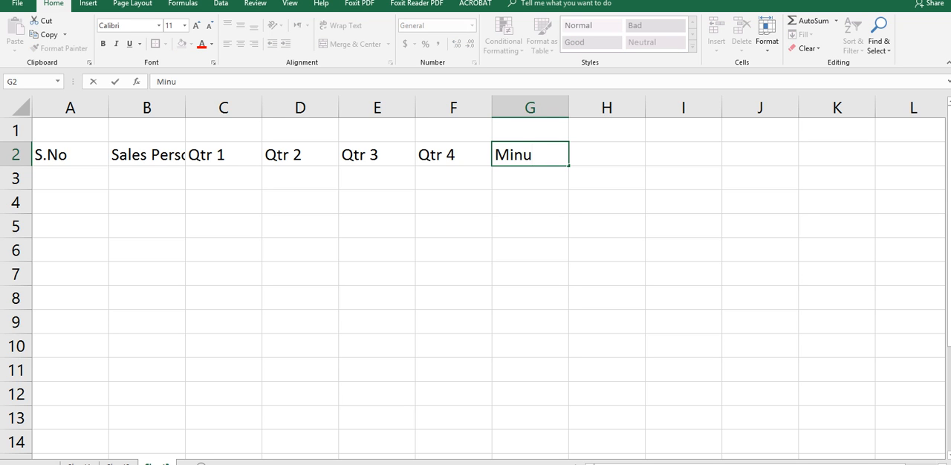
key(BackSpace)
text(imum sales)
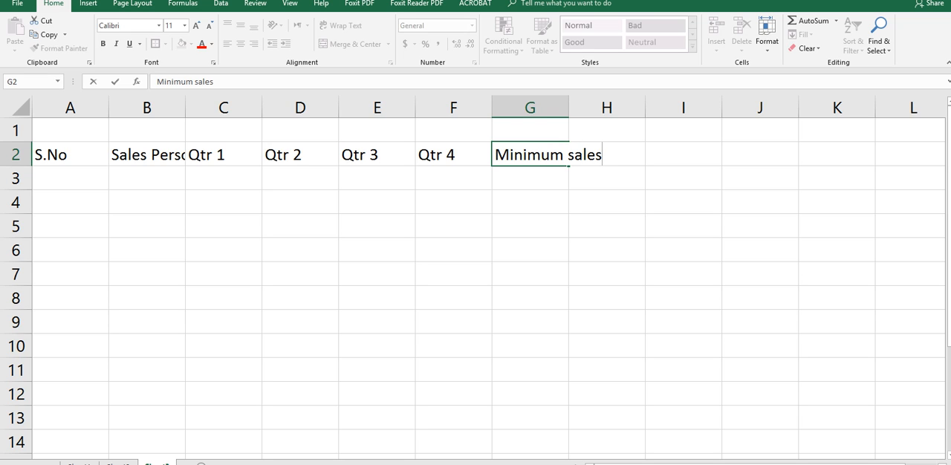
click(376, 274)
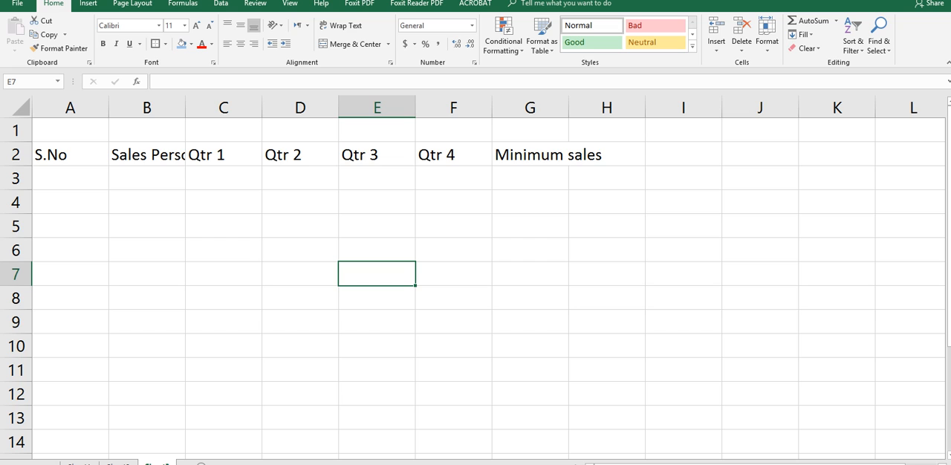
drag(568, 108, 614, 108)
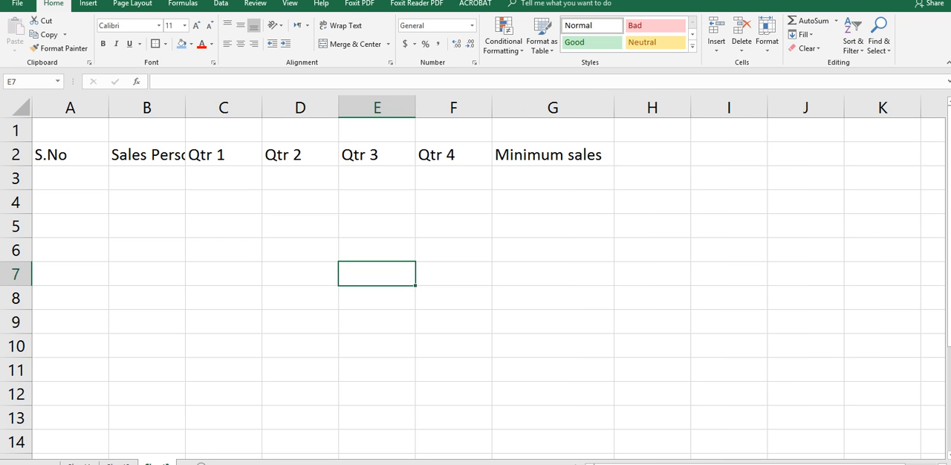
Merge and center cells B1 through F1 above the headers
click(224, 130)
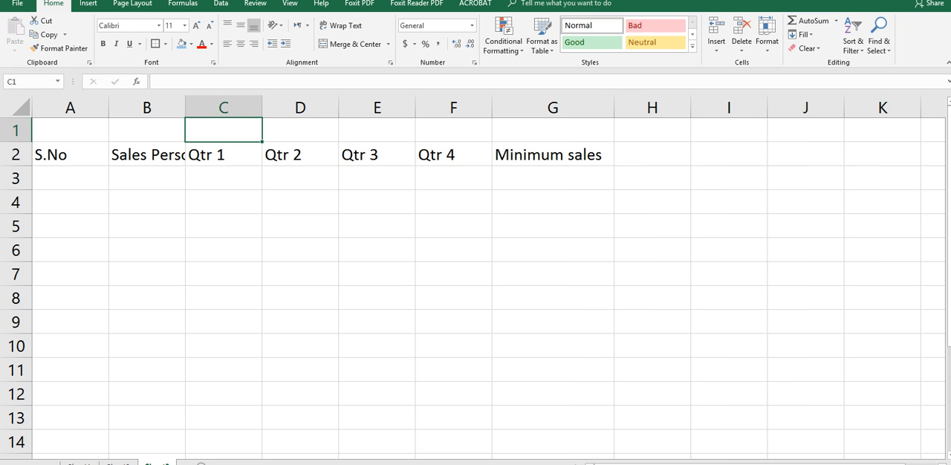
drag(224, 130, 457, 130)
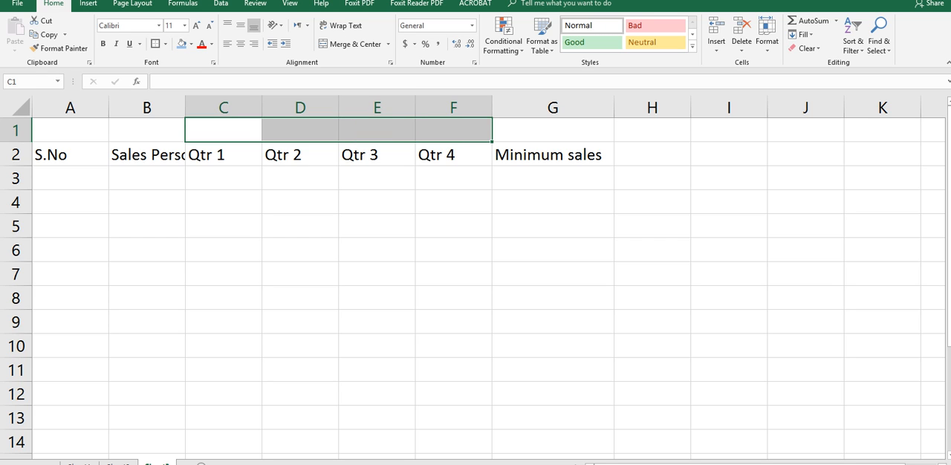
drag(146, 130, 453, 130)
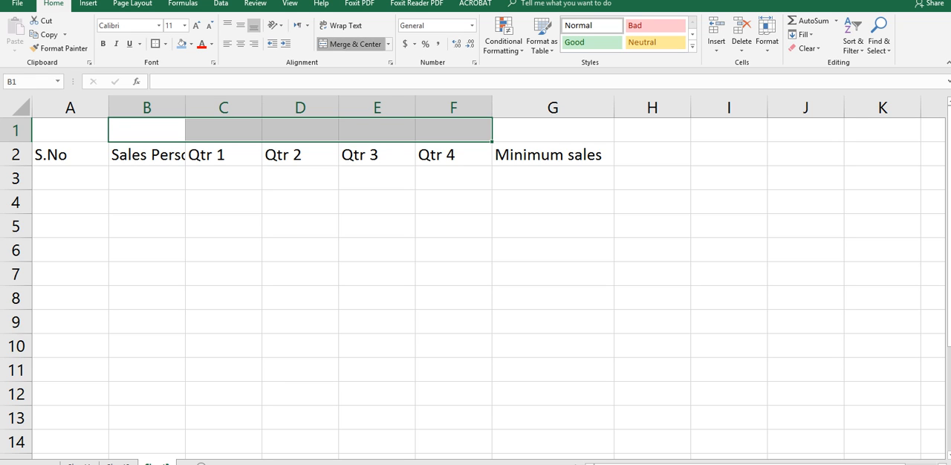
click(349, 44)
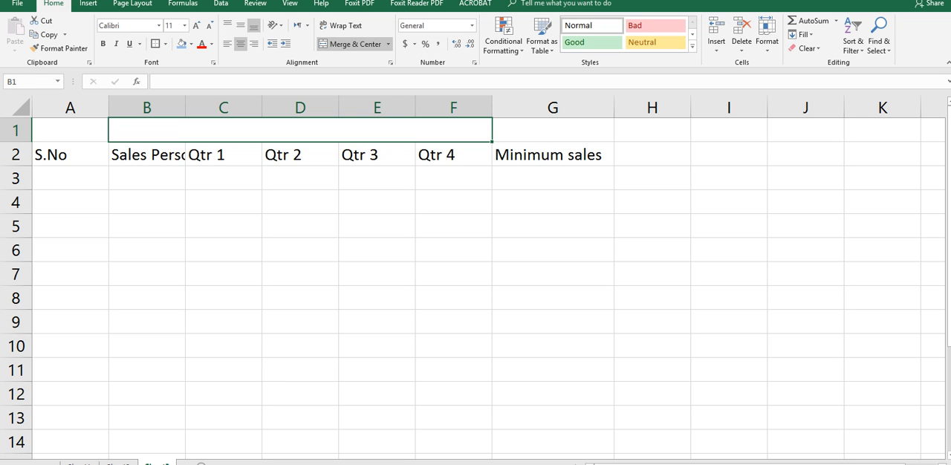
text(S)
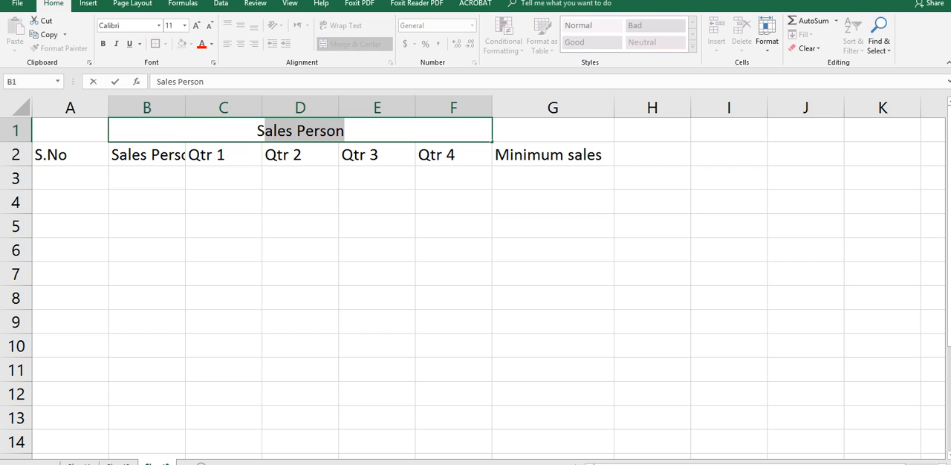
key(BackSpace)
key(BackSpace)
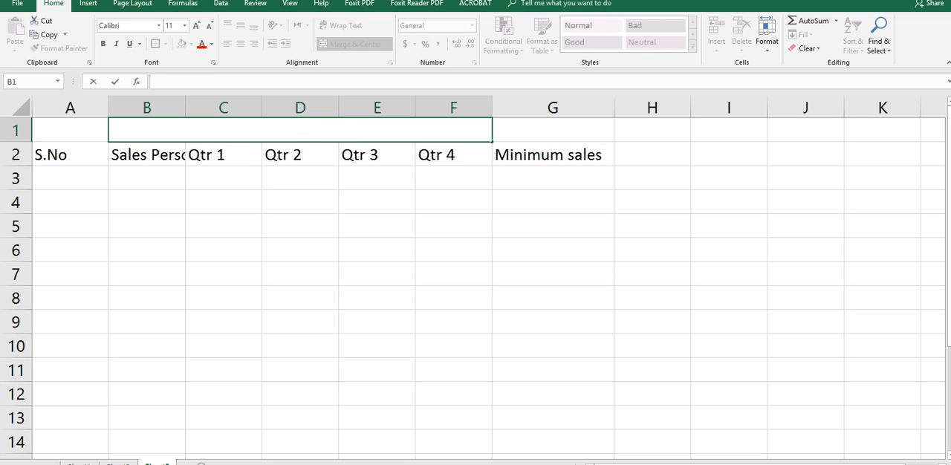
text(Sales)
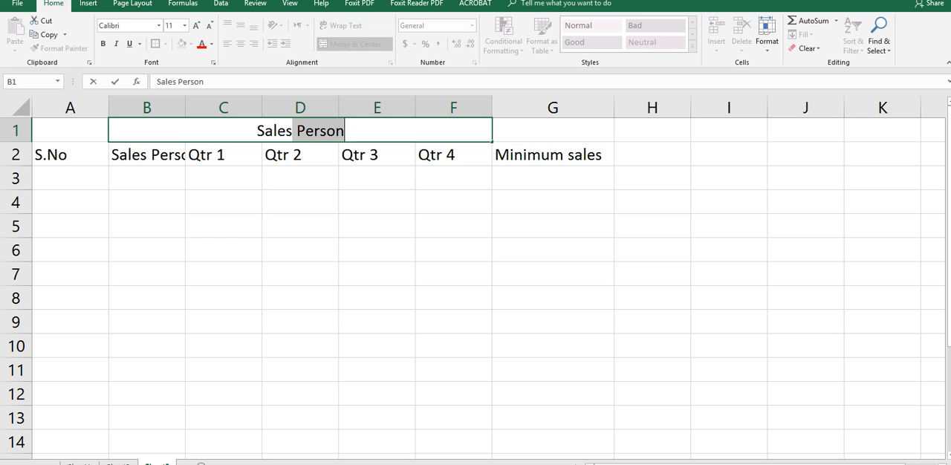
key(BackSpace)
key(BackSpace)
key(BackSpace)
key(BackSpace)
key(BackSpace)
key(BackSpace)
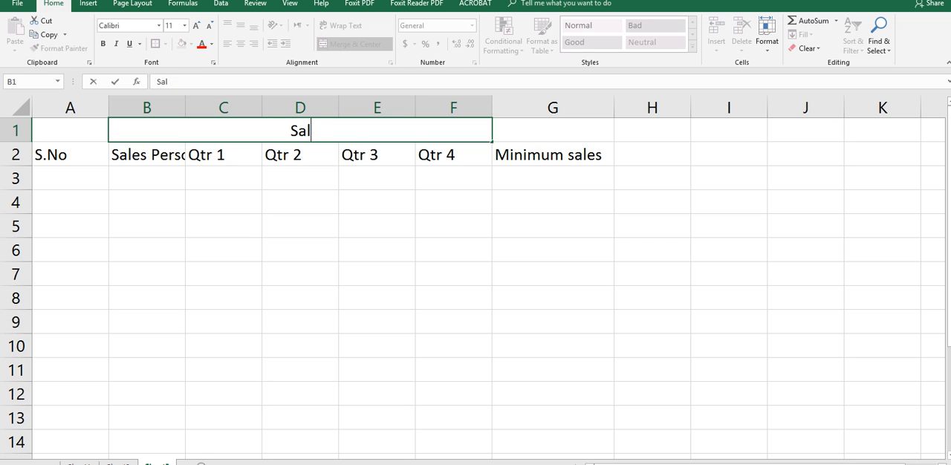
text(Minimu)
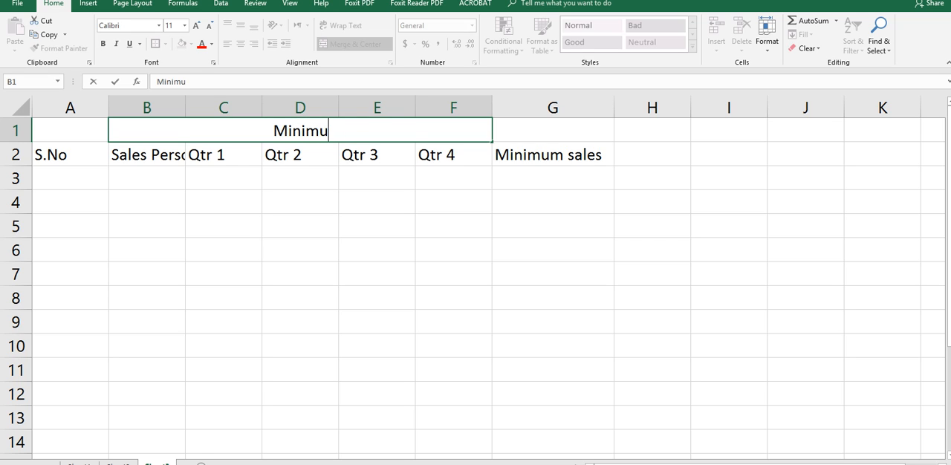
text(m Sales)
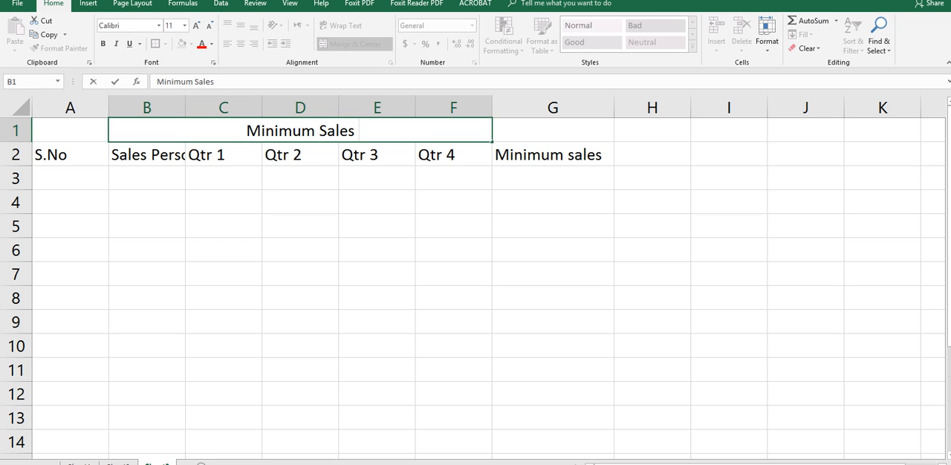
text( of)
key(BackSpace)
key(BackSpace)
key(BackSpace)
key(BackSpace)
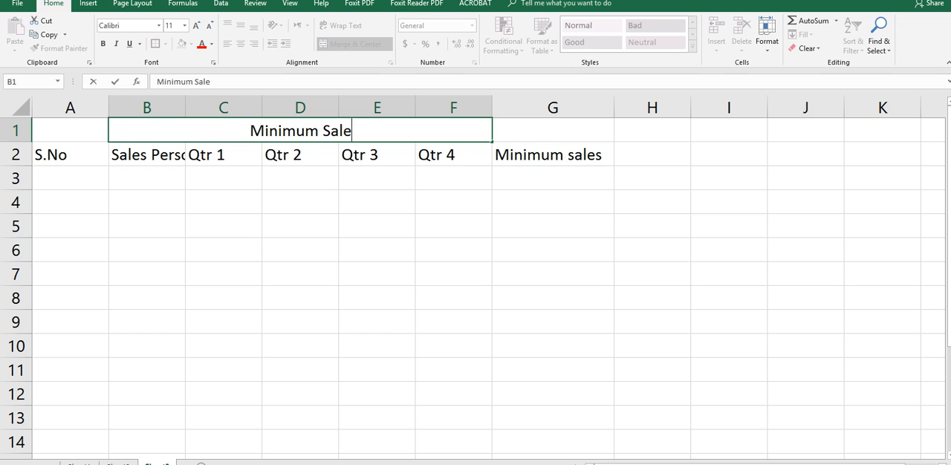
text(of)
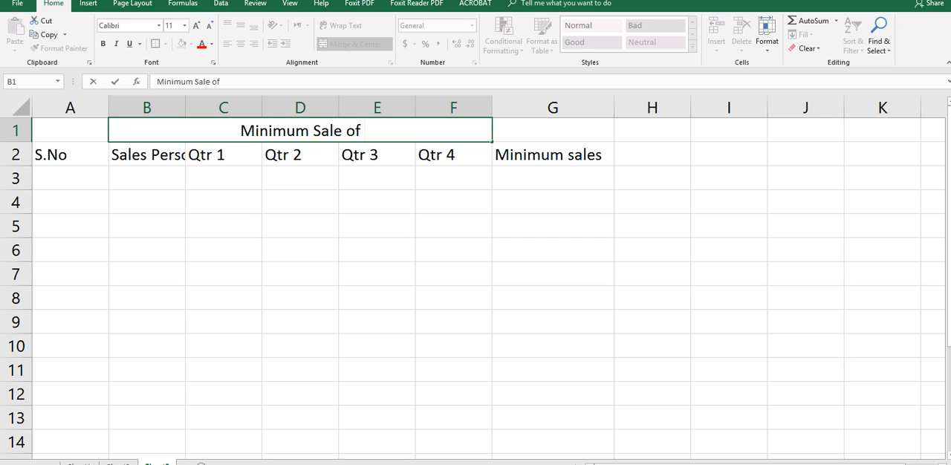
key(BackSpace)
key(BackSpace)
key(BackSpace)
key(BackSpace)
key(BackSpace)
key(BackSpace)
key(BackSpace)
key(BackSpace)
key(BackSpace)
key(BackSpace)
key(BackSpace)
key(BackSpace)
key(BackSpace)
key(BackSpace)
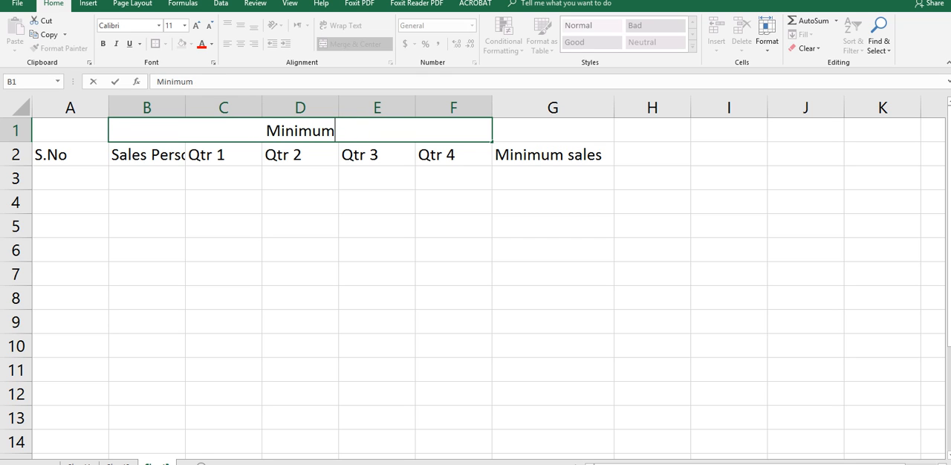
Enter the title Sales Report in the merged cell B1:F1
key(BackSpace)
key(BackSpace)
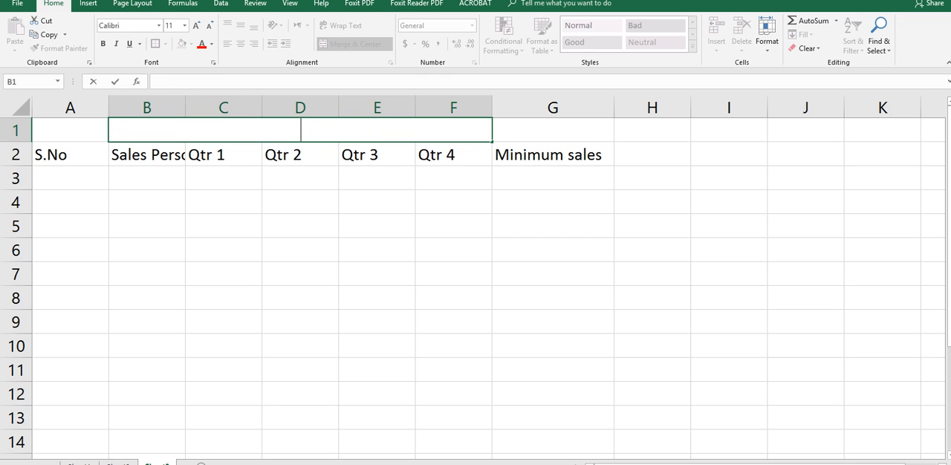
text(D)
key(BackSpace)
text(Sales )
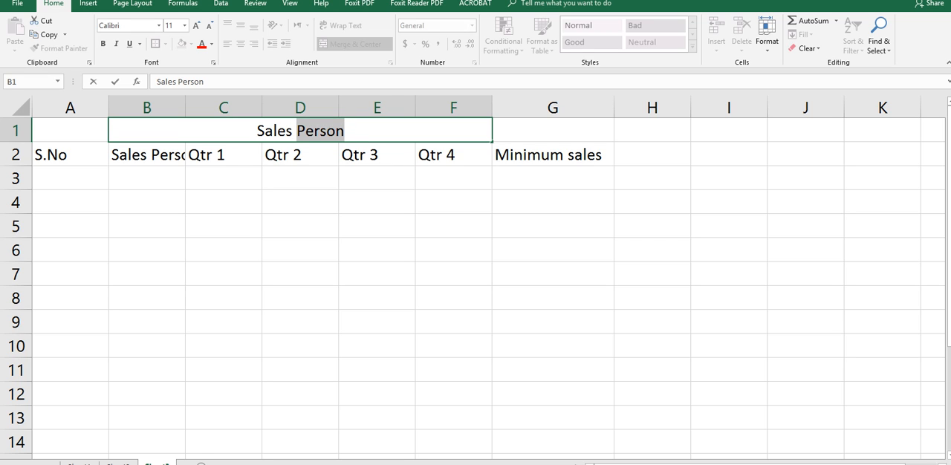
text(Repo)
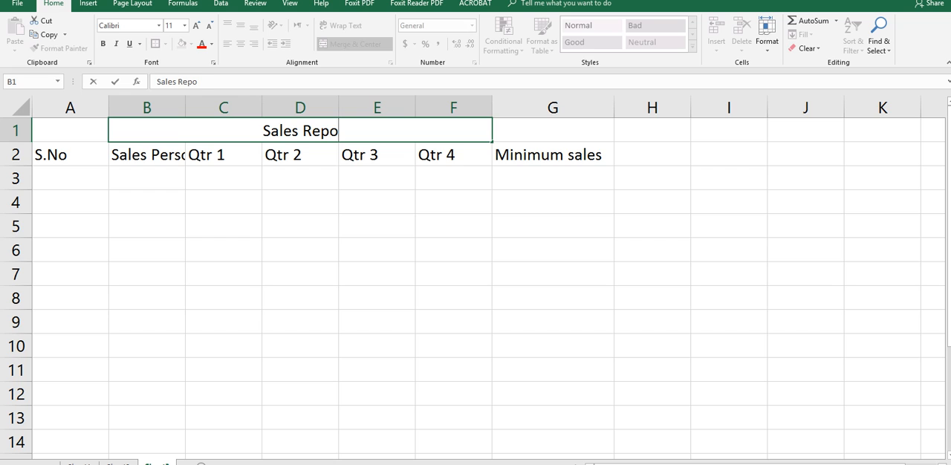
text(rt)
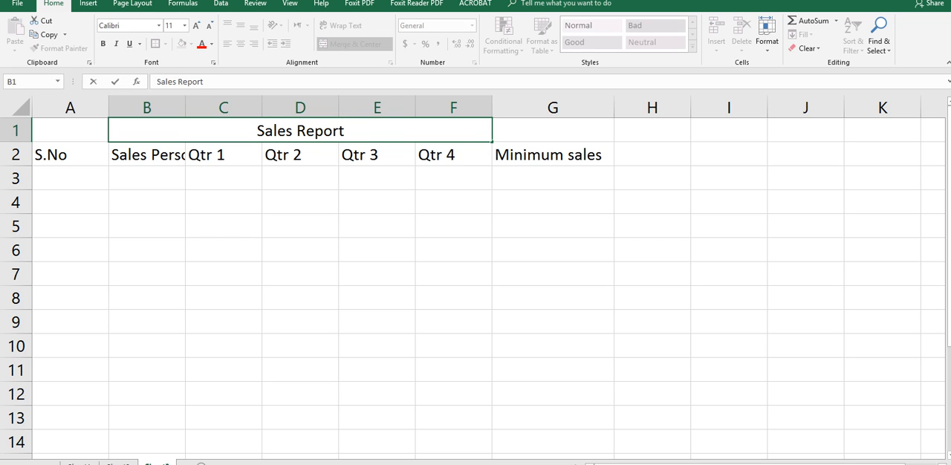
text( for the Year)
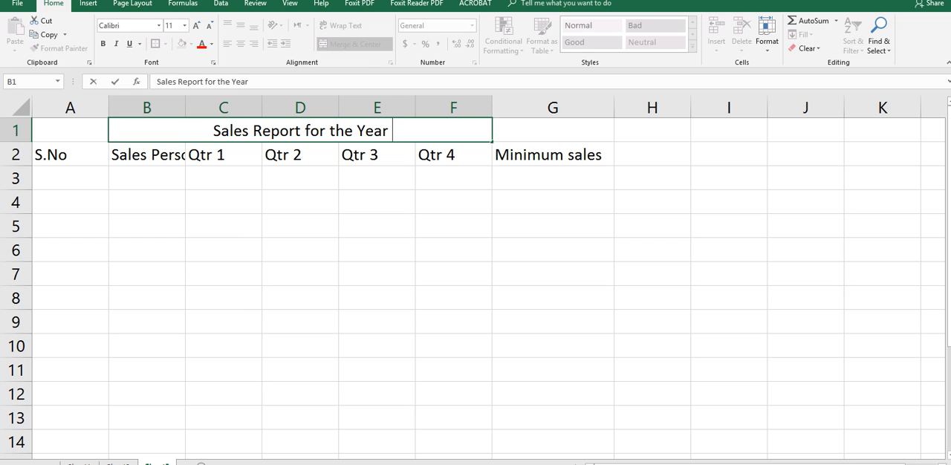
text( 201)
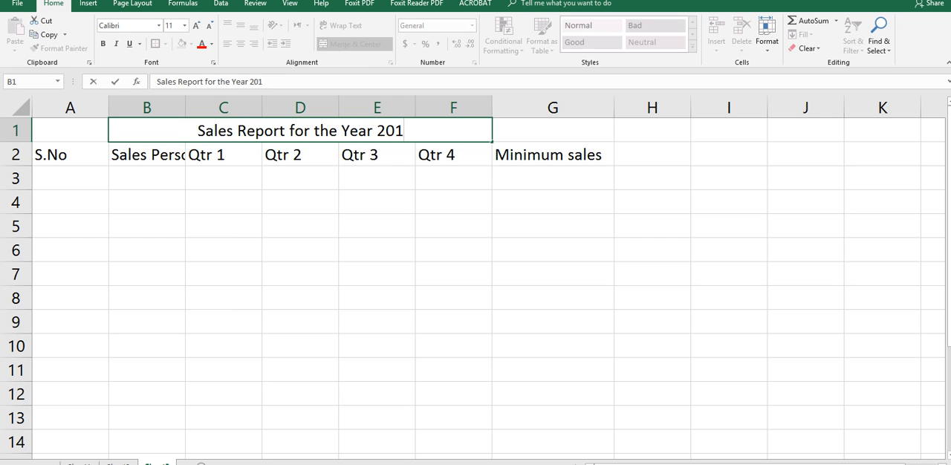
text(8)
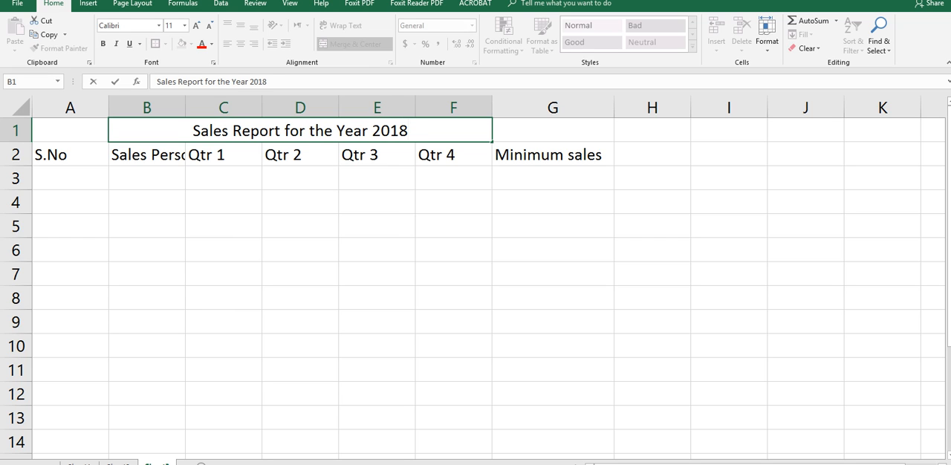
Extend the title in merged cell B1:F1 to read Sales Report for the Year 2018
click(301, 298)
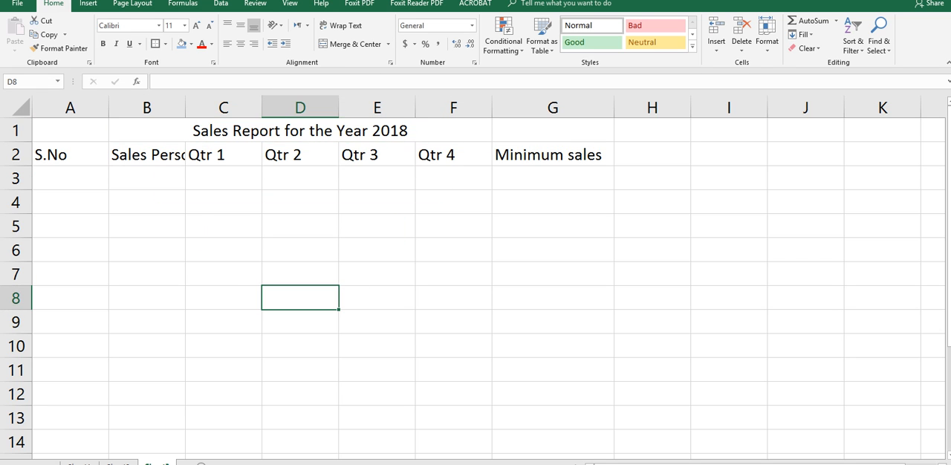
Number the rows by entering 1 in A3 and the formula =A3+1 in A4, filled down to A7
click(70, 179)
text(1)
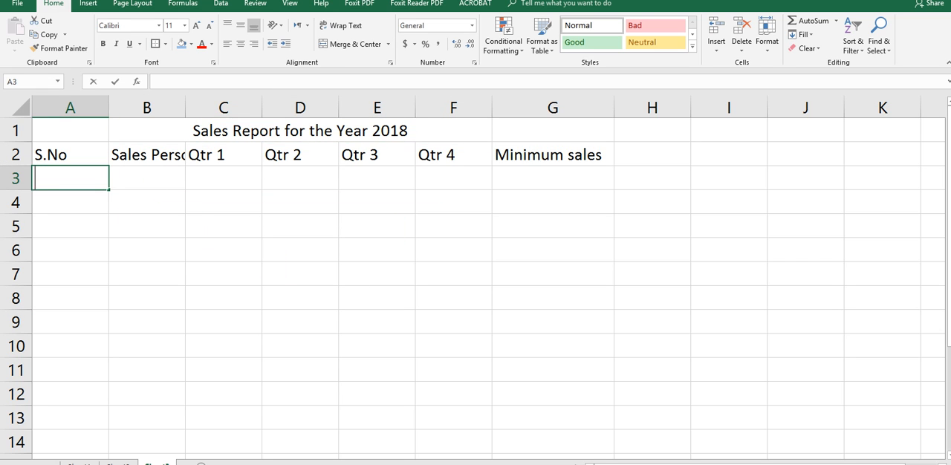
key(Return)
text(=)
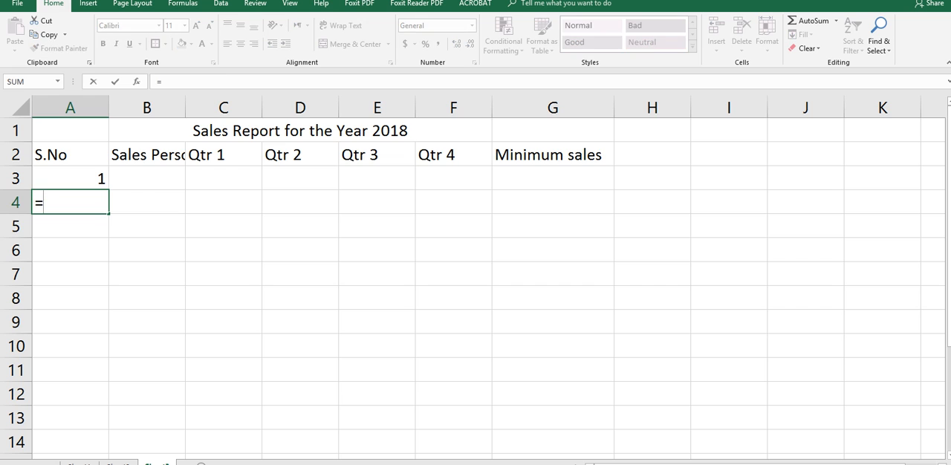
key(Up)
text(+1)
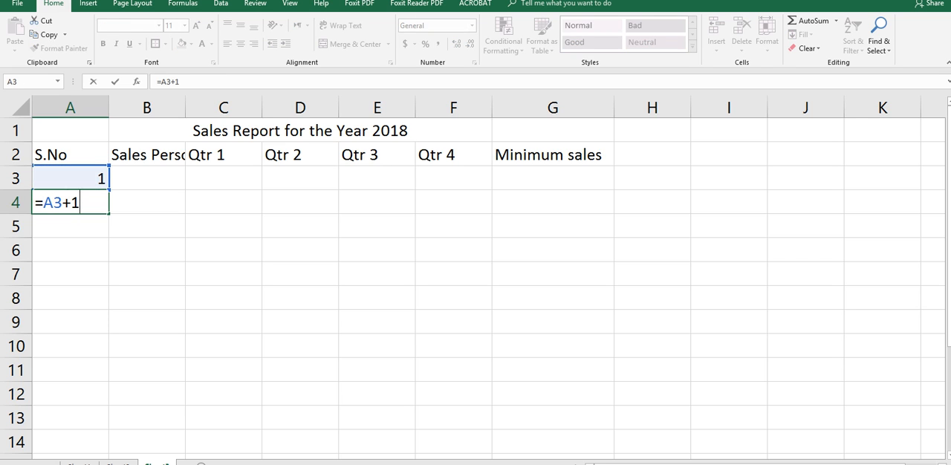
key(Return)
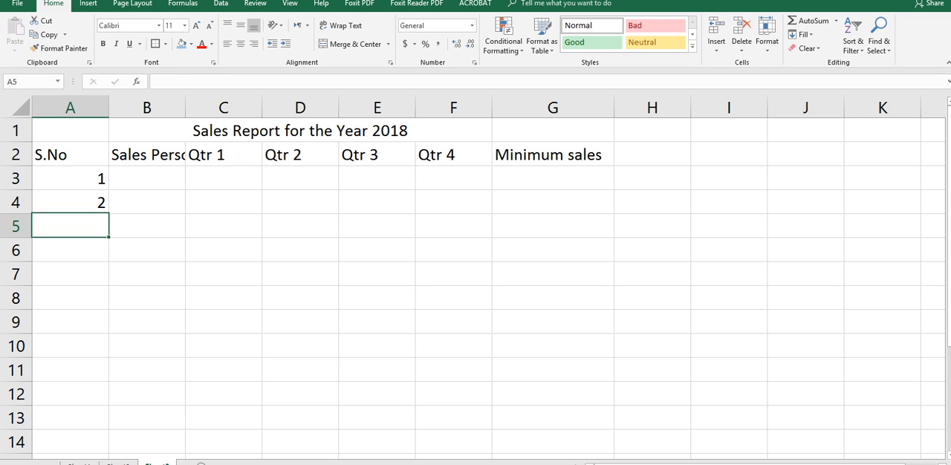
key(Up)
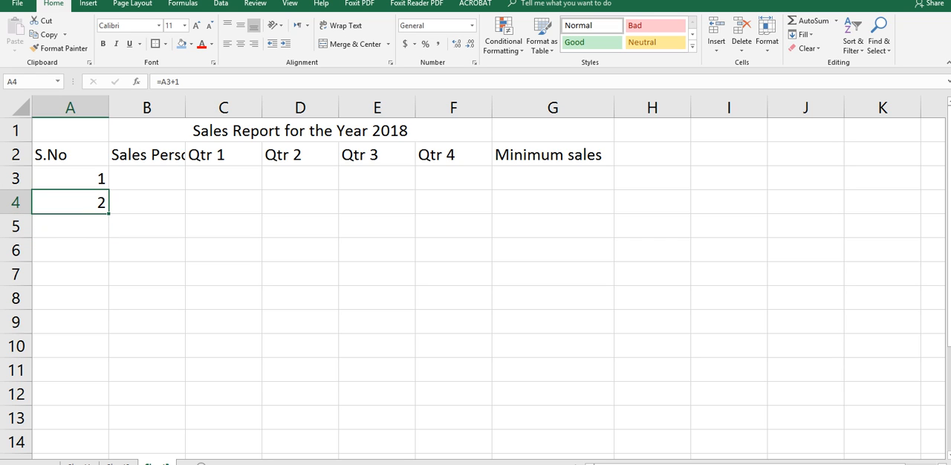
drag(109, 213, 104, 277)
Autofit column B to its header and enter the first three salespeople's names in cells B3 through B5
click(147, 180)
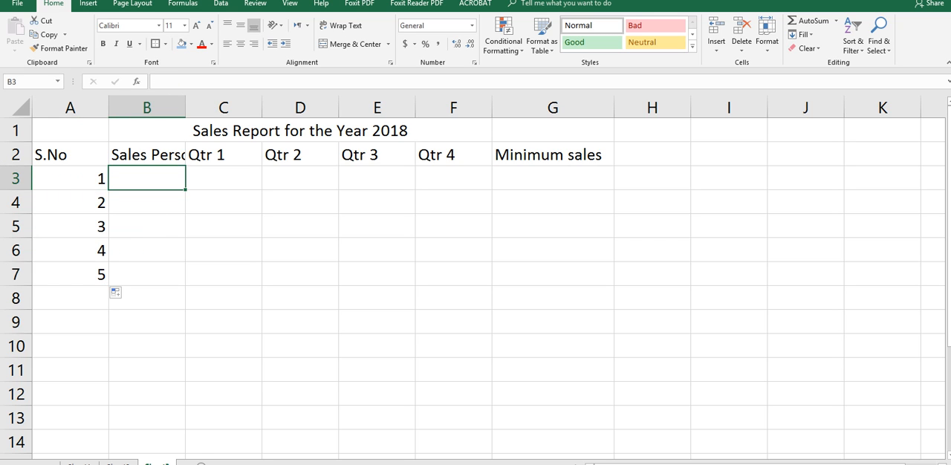
double_click(186, 108)
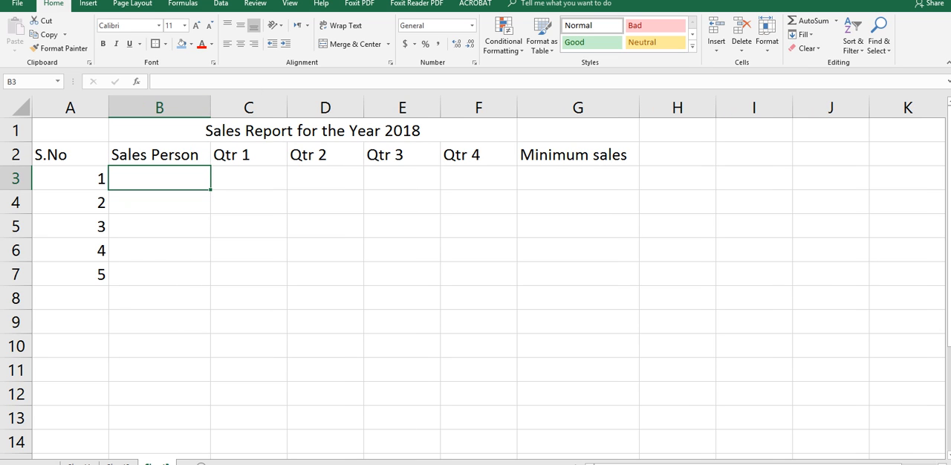
text(Amin)
key(Return)
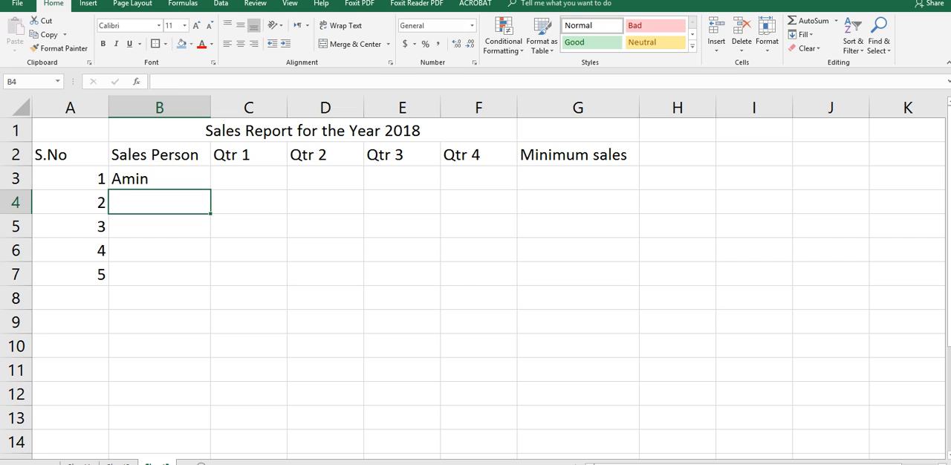
text(fahim)
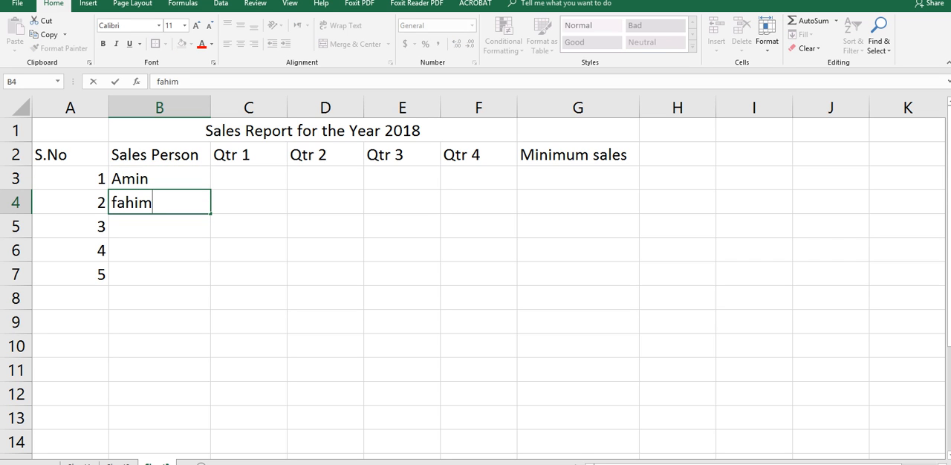
key(Return)
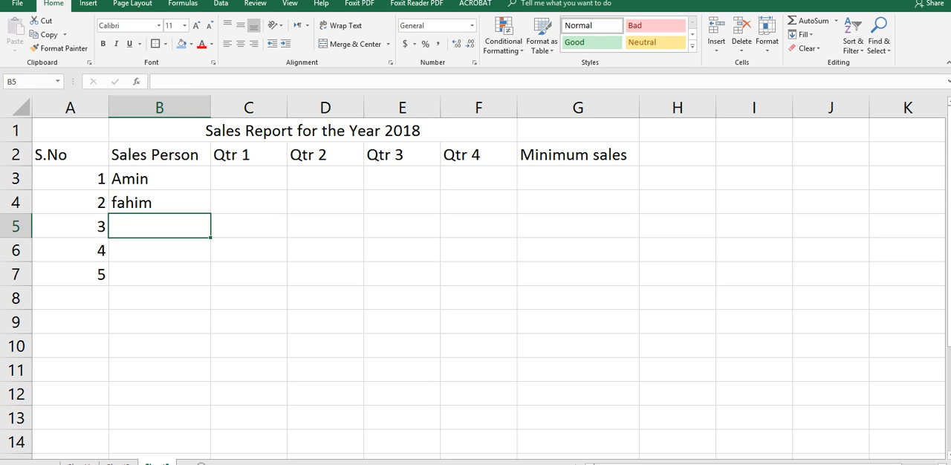
text(Akhter)
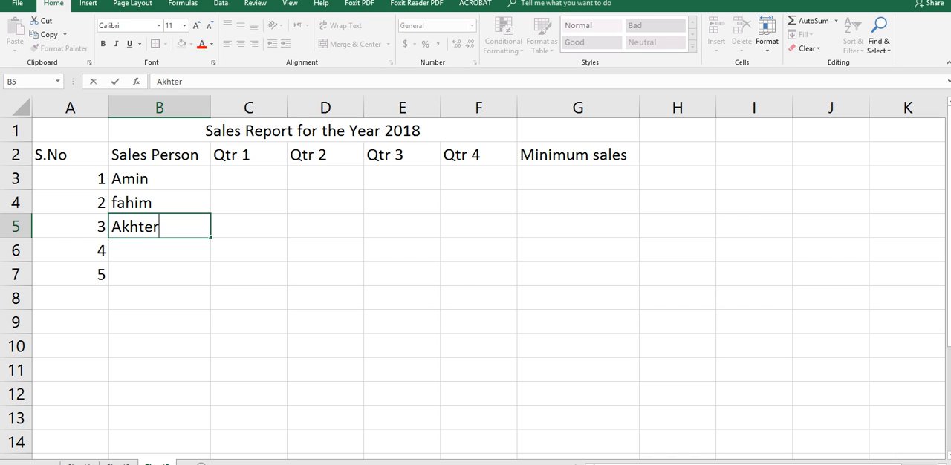
key(Return)
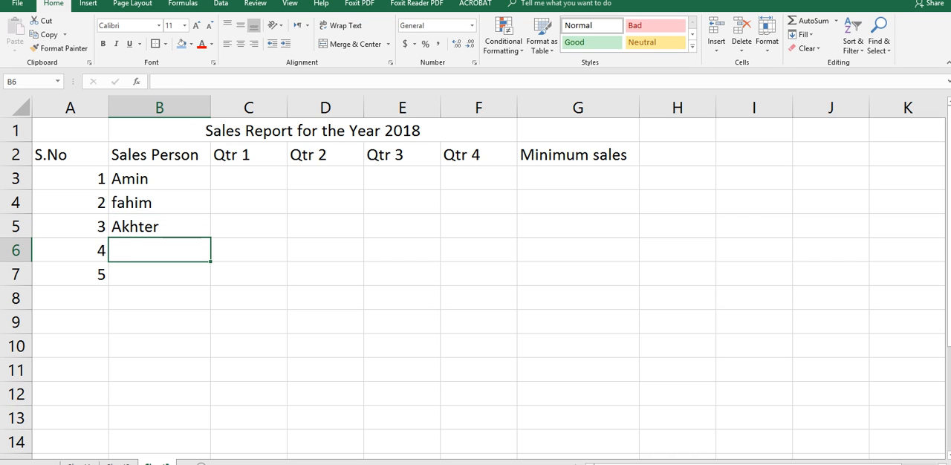
text(suleman)
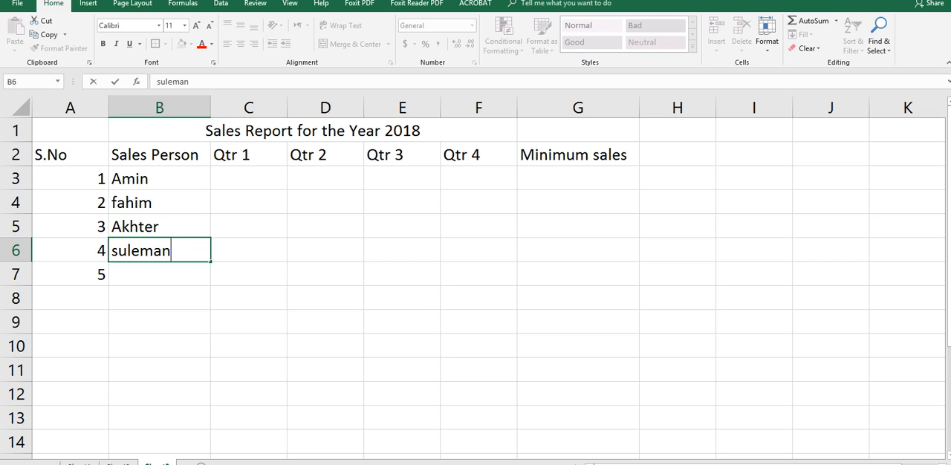
key(BackSpace)
key(BackSpace)
key(BackSpace)
key(BackSpace)
key(BackSpace)
key(BackSpace)
key(BackSpace)
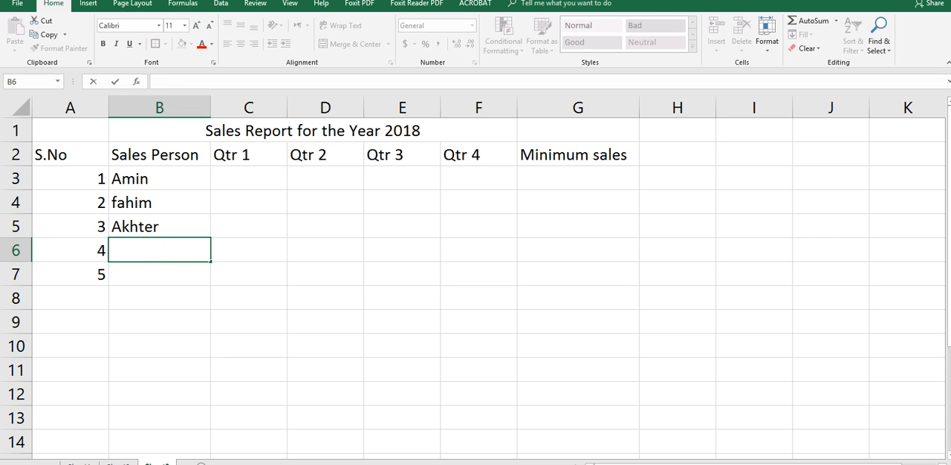
Enter the fourth and fifth salespeople's names, each with a capital initial, in cells B6 and B7
text(Suleman)
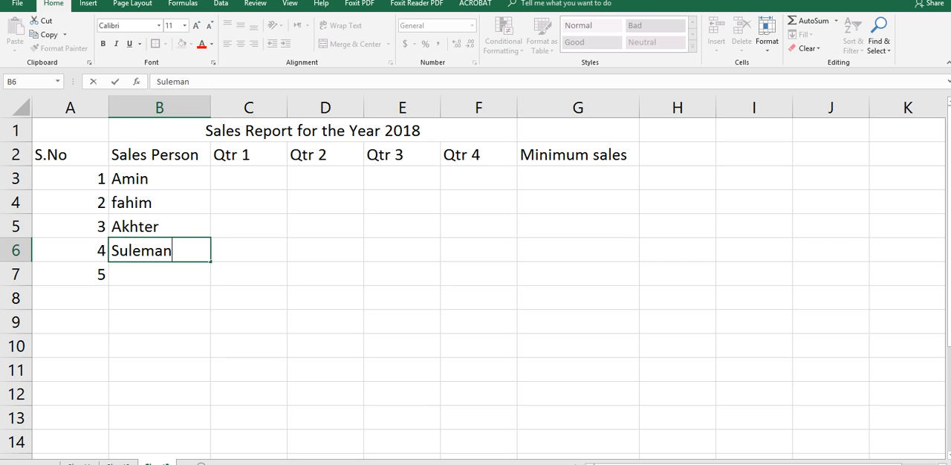
key(Return)
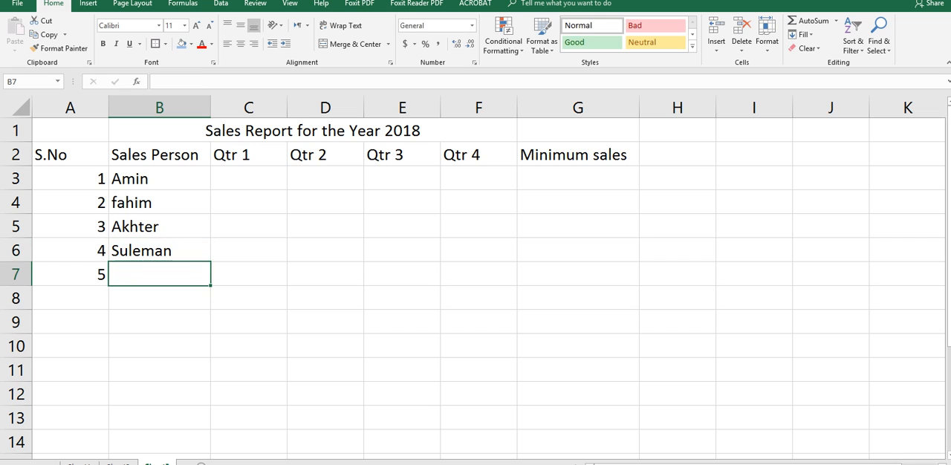
text(M)
key(BackSpace)
text(N)
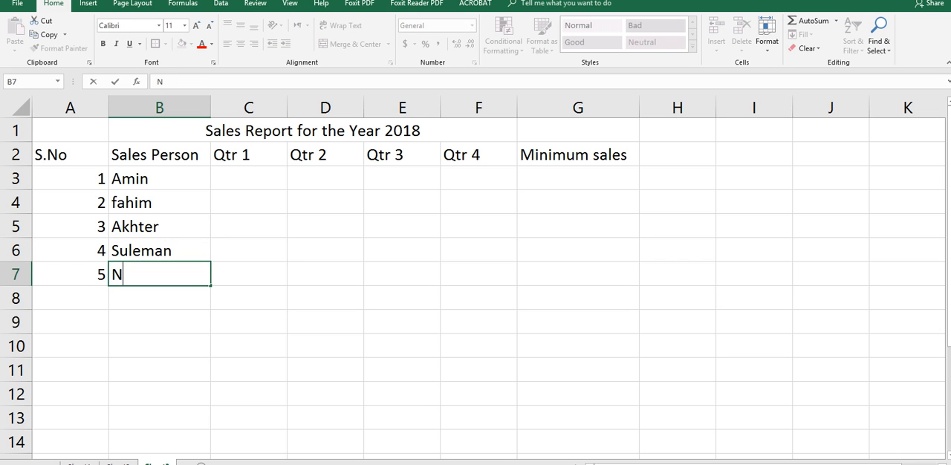
text(aqeeb)
key(Tab)
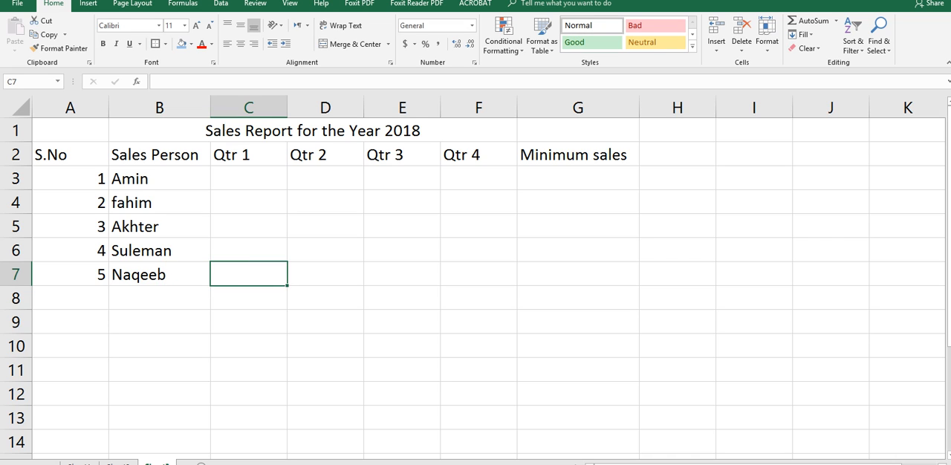
Enter the first salesperson's quarterly sales 4500, 8700, 789 and 654 in cells C3 through F3
click(249, 178)
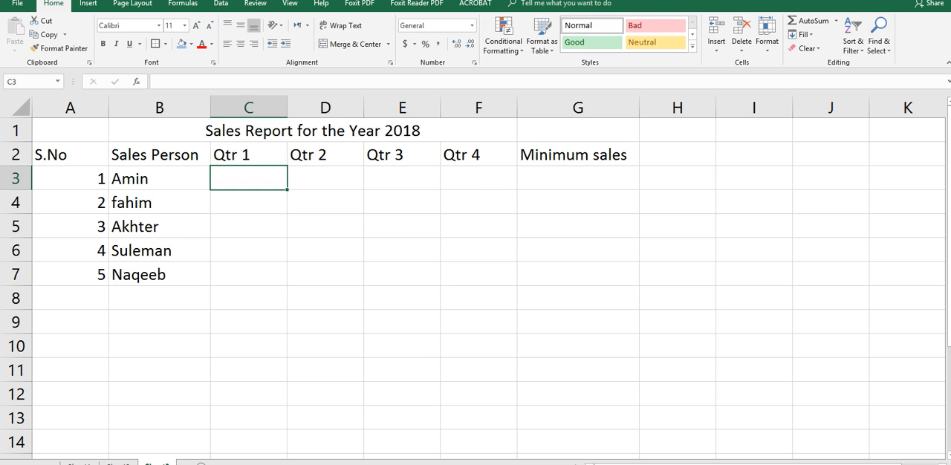
text(4500)
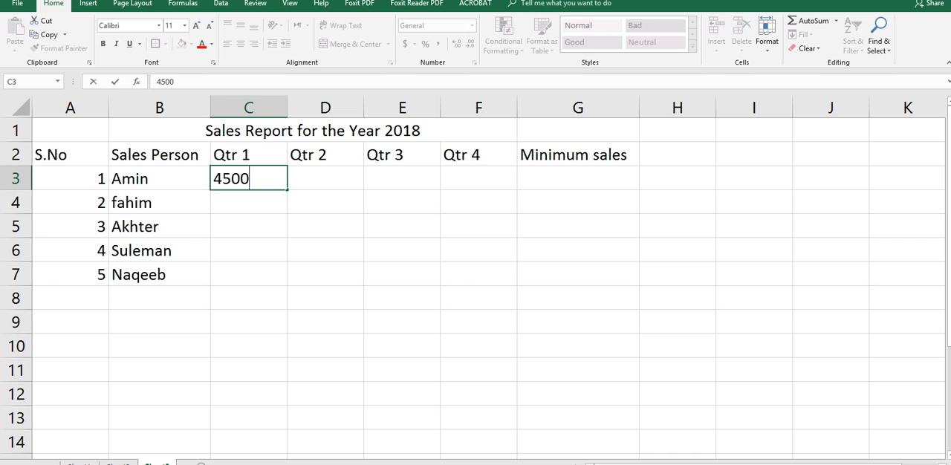
key(Tab)
text(87)
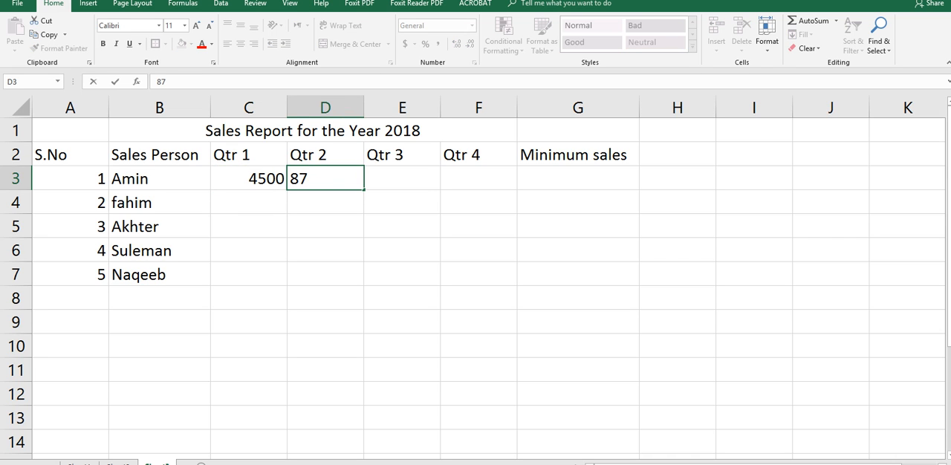
text(00)
key(Tab)
text(78)
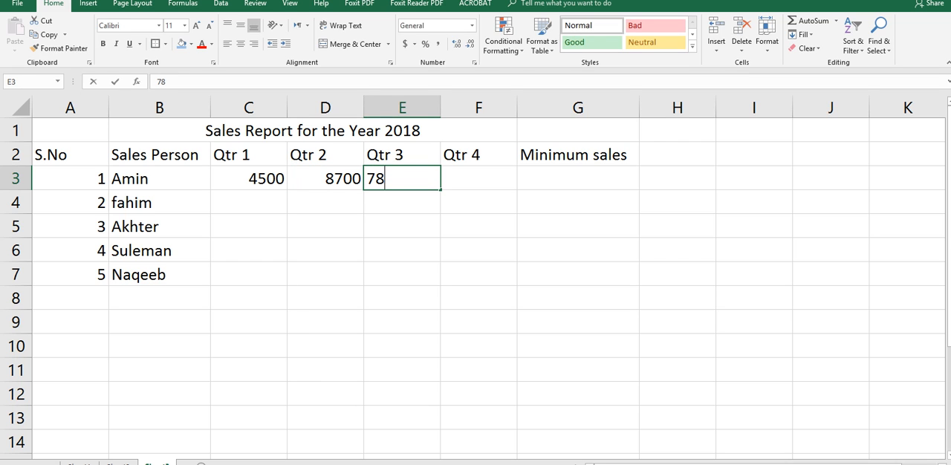
text(9)
key(Tab)
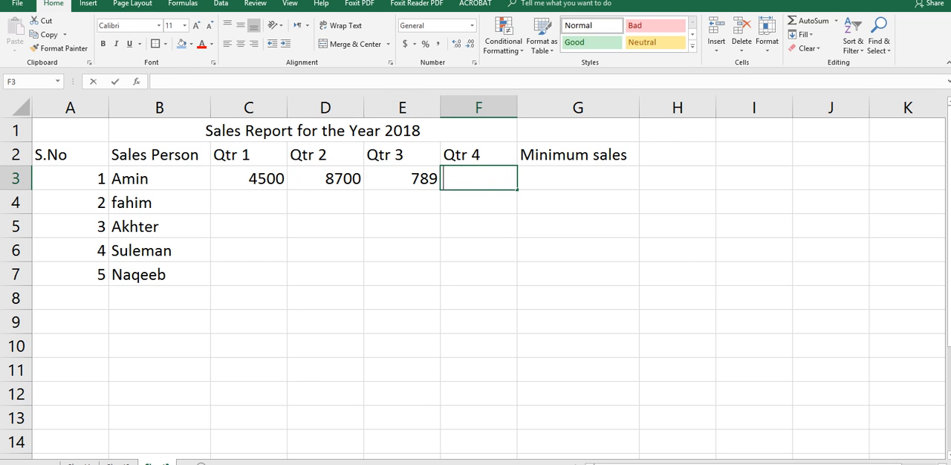
text(654)
key(Tab)
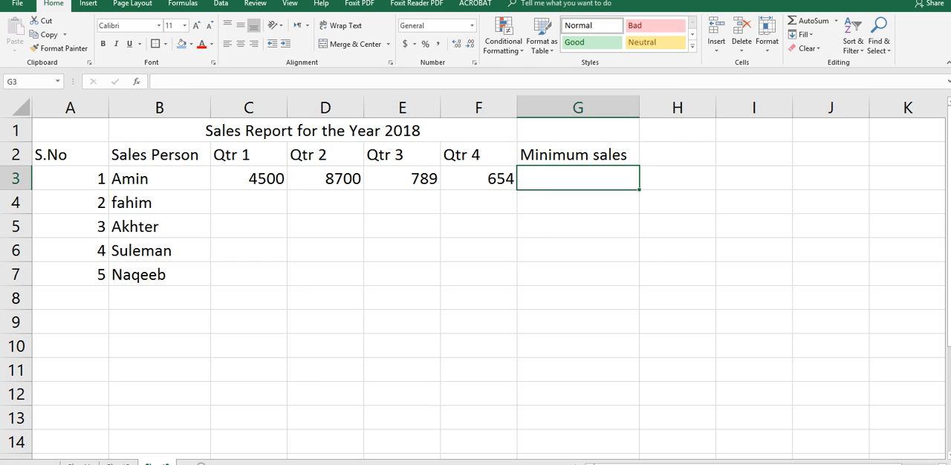
Enter the second salesperson's quarterly sales 876, 876, 453 and 123 in cells C4 through F4
key(Left)
key(Left)
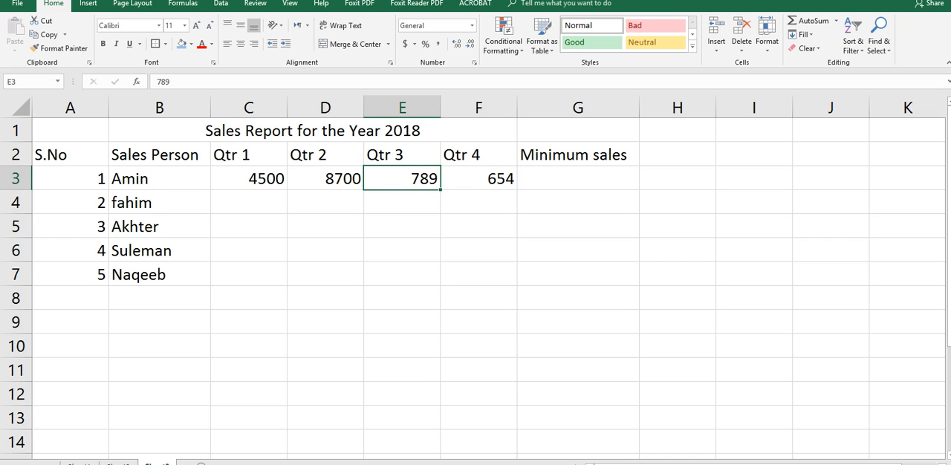
key(Left)
key(Left)
key(Down)
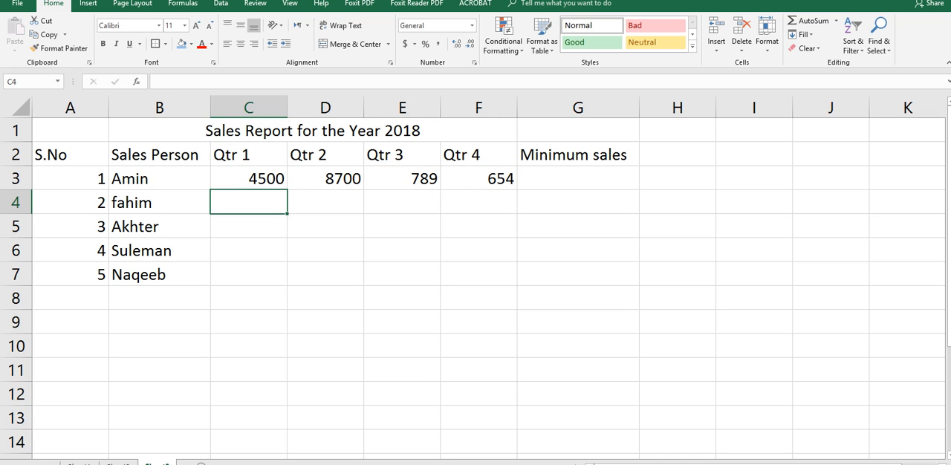
text(876)
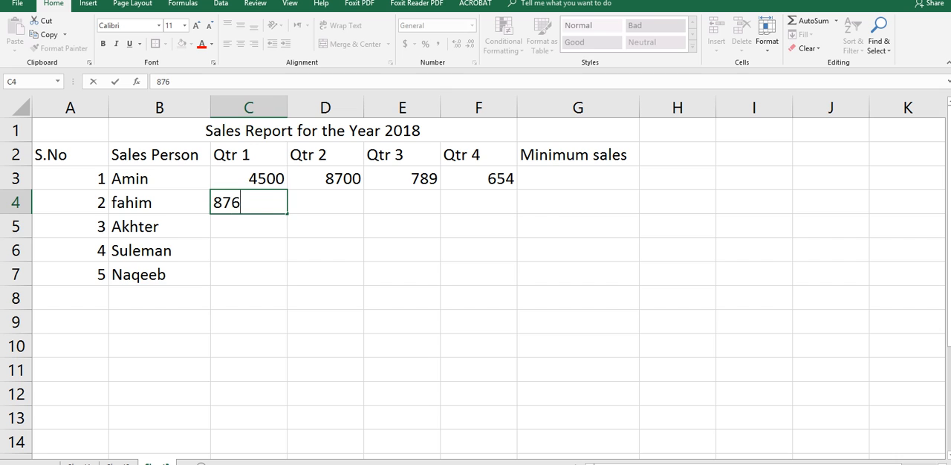
key(Right)
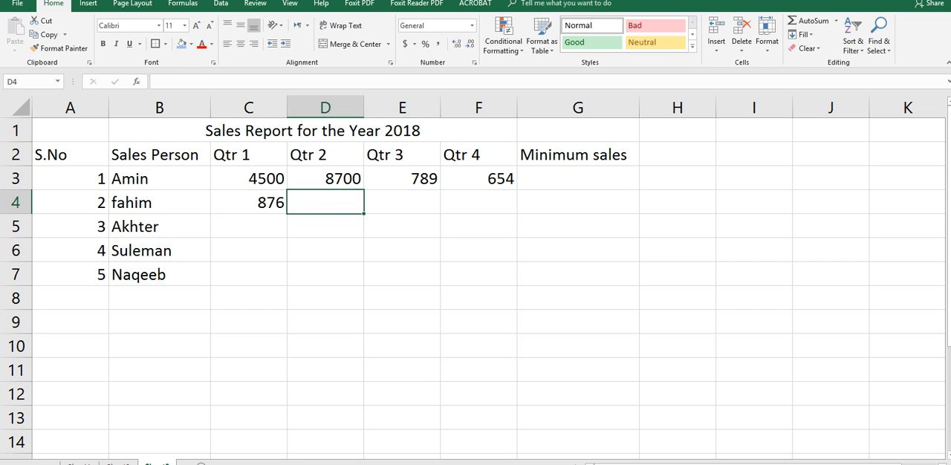
text(876)
key(Right)
text(45)
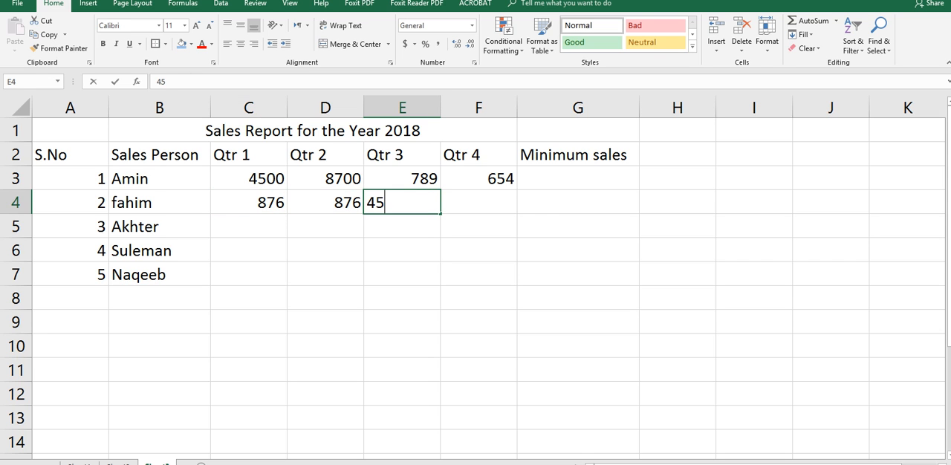
text(3)
key(Right)
text(123)
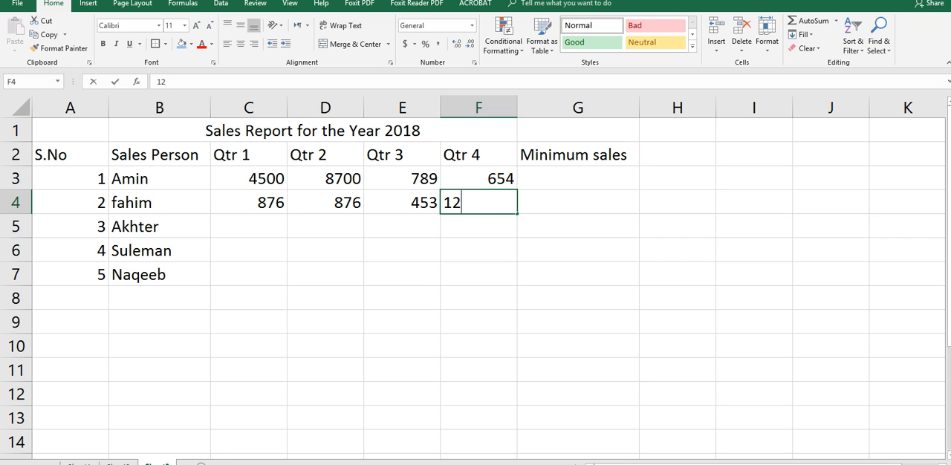
key(Right)
key(Left)
key(Left)
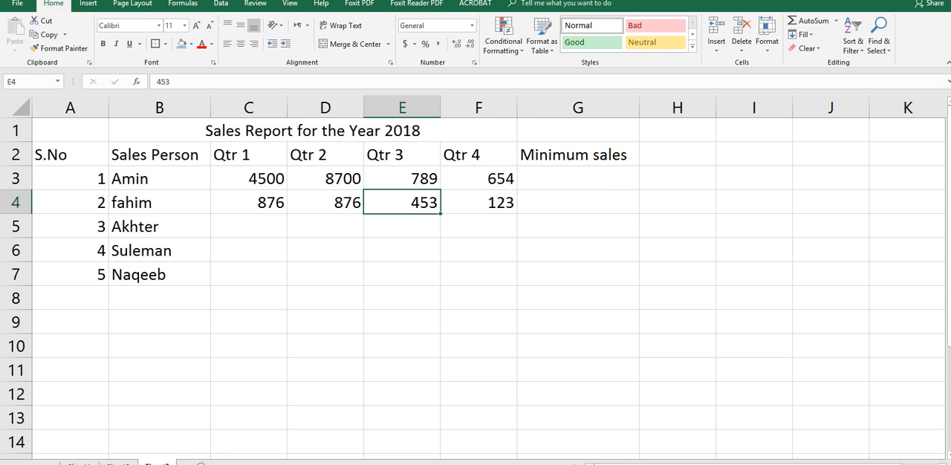
Enter the third salesperson's quarterly sales 879, 567, 987 and 456 in cells C5 through F5
key(Left)
key(Left)
key(Down)
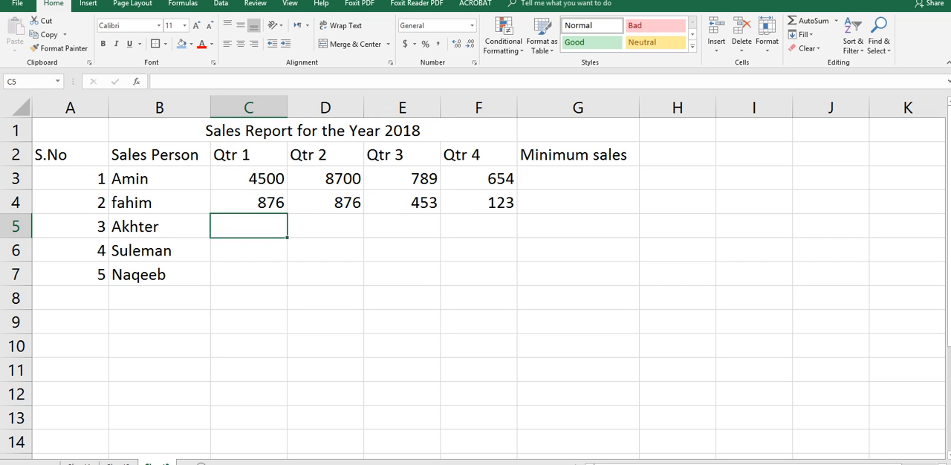
text(879)
key(Tab)
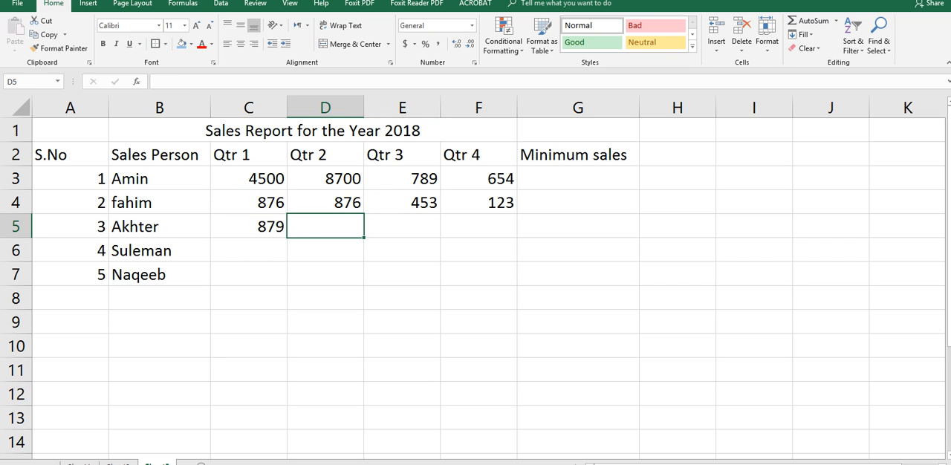
text(567)
key(Tab)
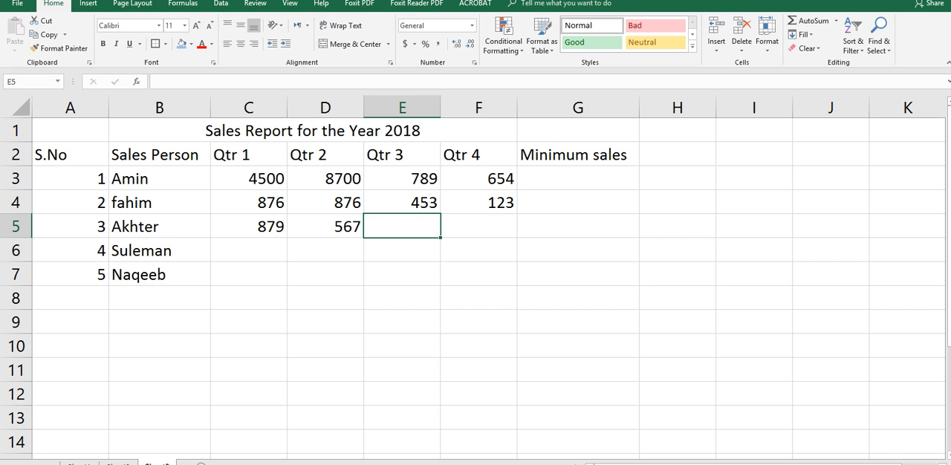
text(987)
key(Tab)
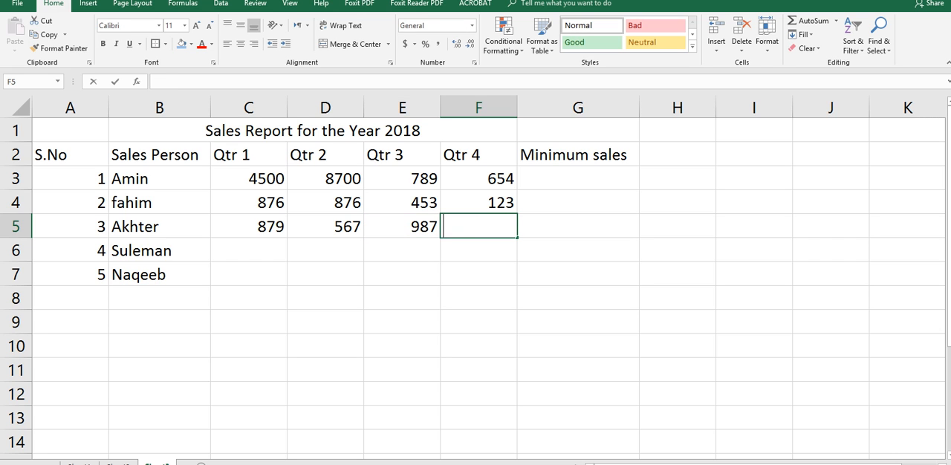
text(456)
key(Tab)
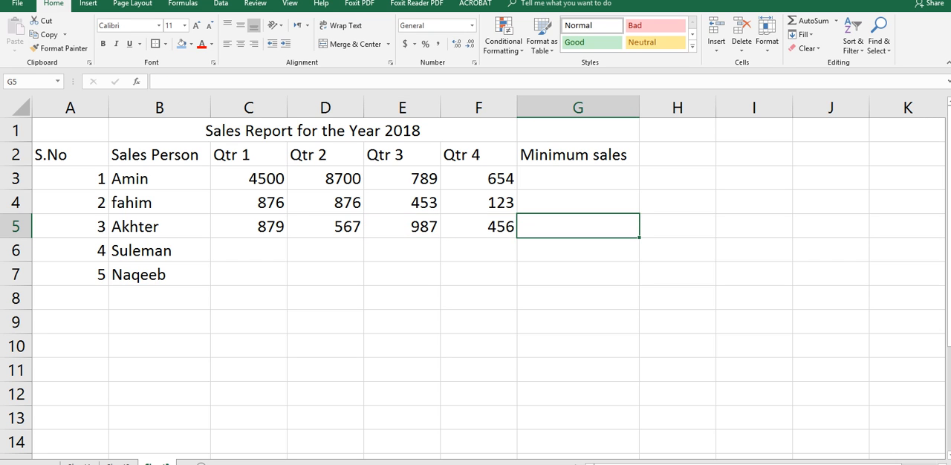
Enter the fourth salesperson's quarterly sales 345, 765, 897 and 567 in cells C6 through F6
key(Left)
key(Left)
key(Left)
key(Left)
key(Down)
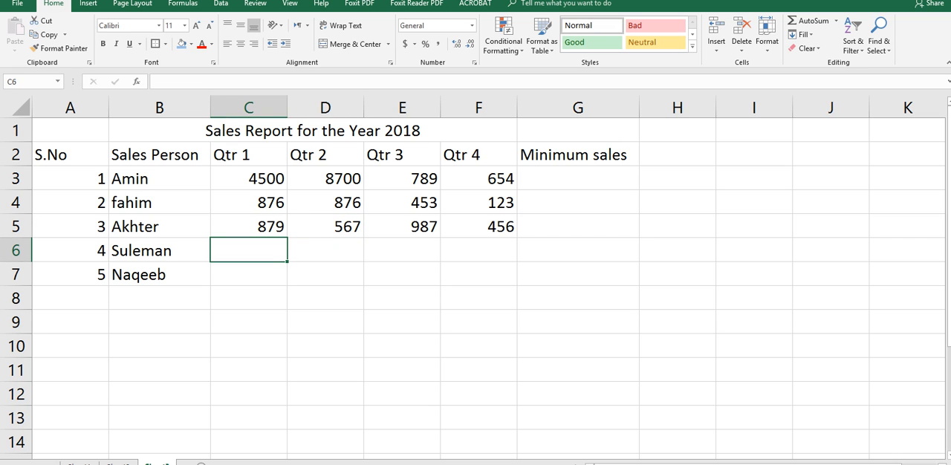
text(345)
key(Tab)
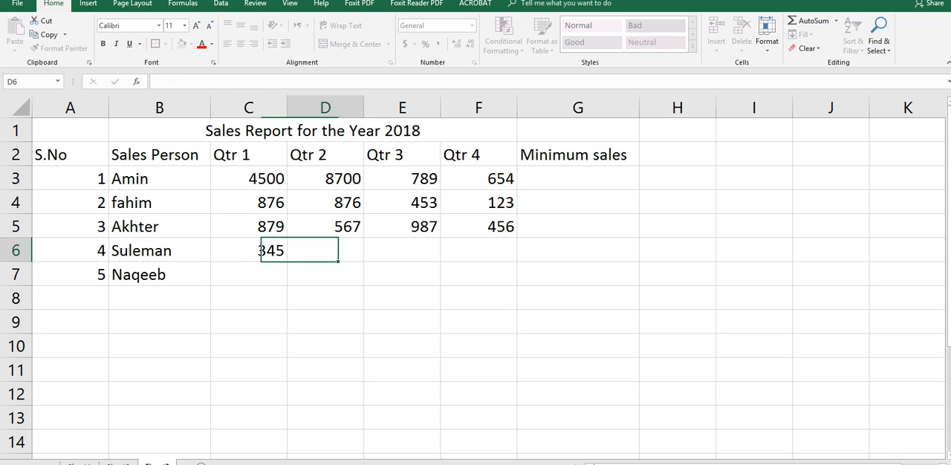
text(765)
key(Tab)
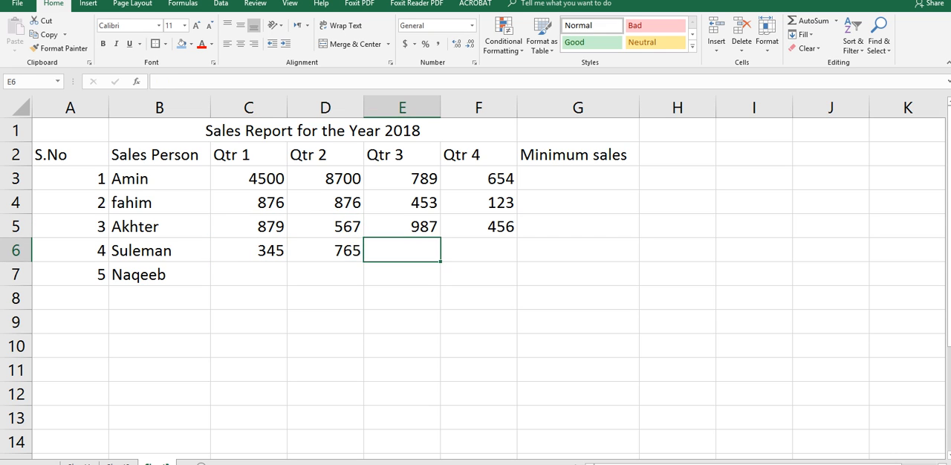
text(897)
key(Tab)
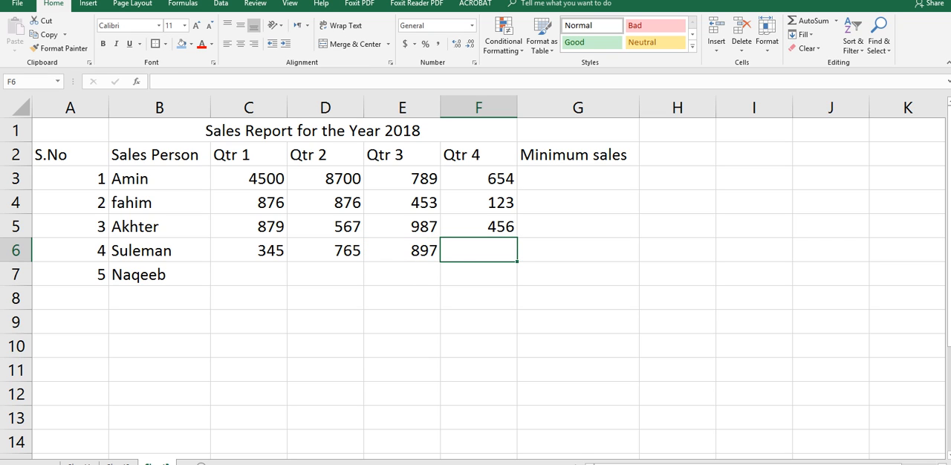
text(567)
key(Tab)
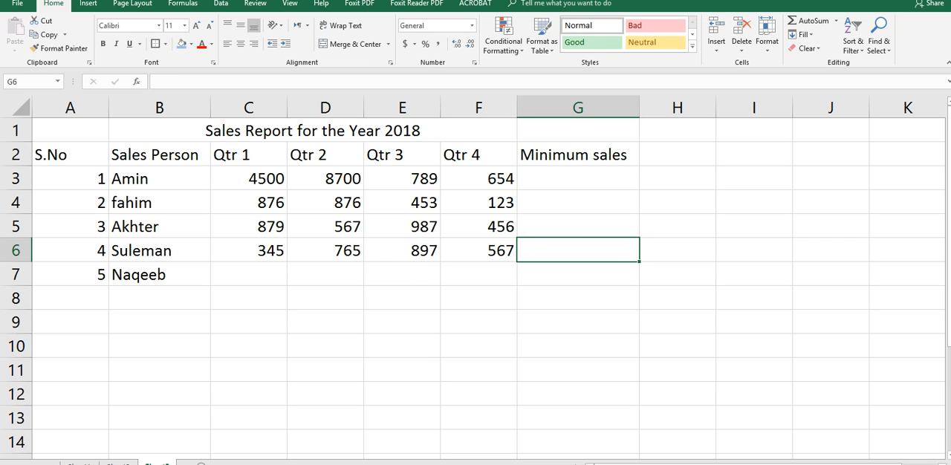
Enter the fifth salesperson's quarterly sales 977, 565, 987 and 5645 in cells C7 through F7
key(Return)
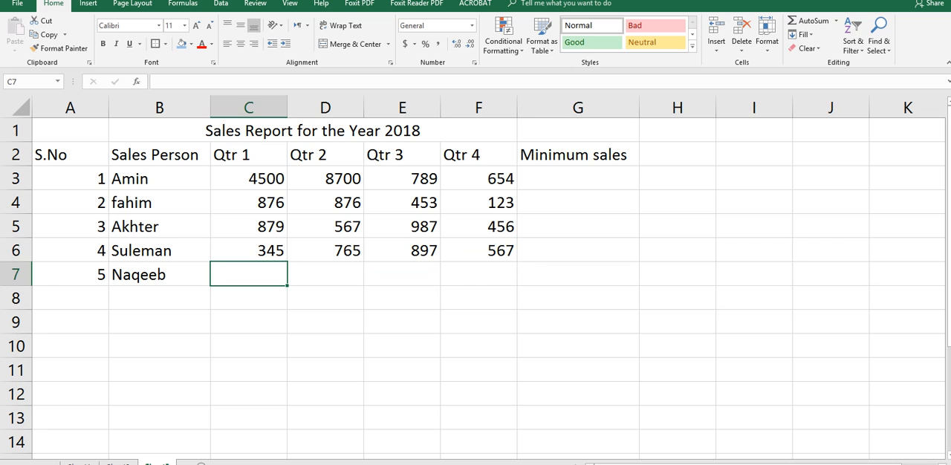
text(977)
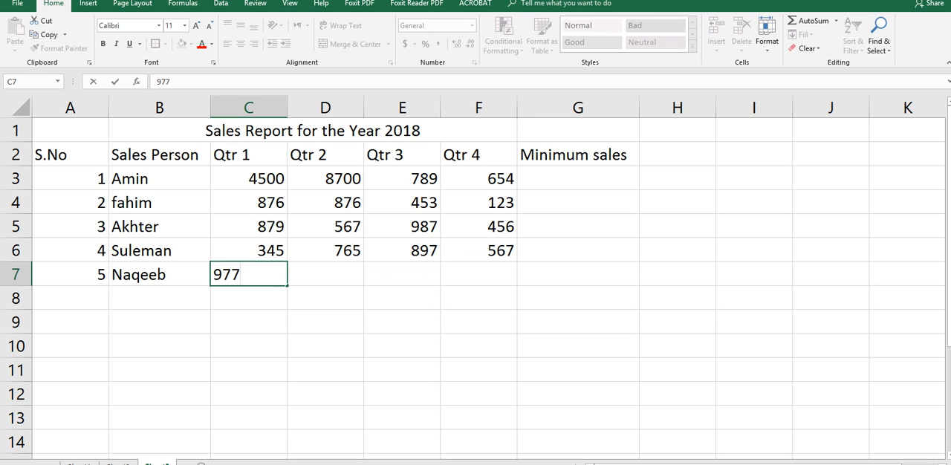
key(Tab)
text(565)
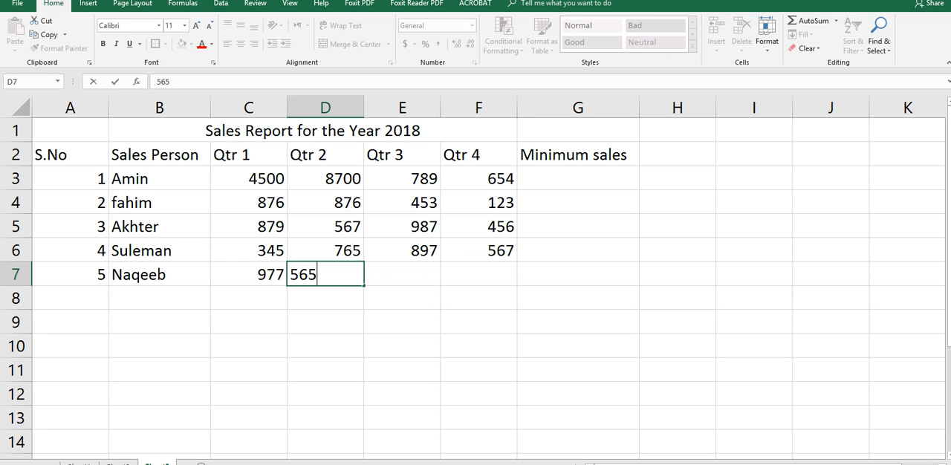
key(Tab)
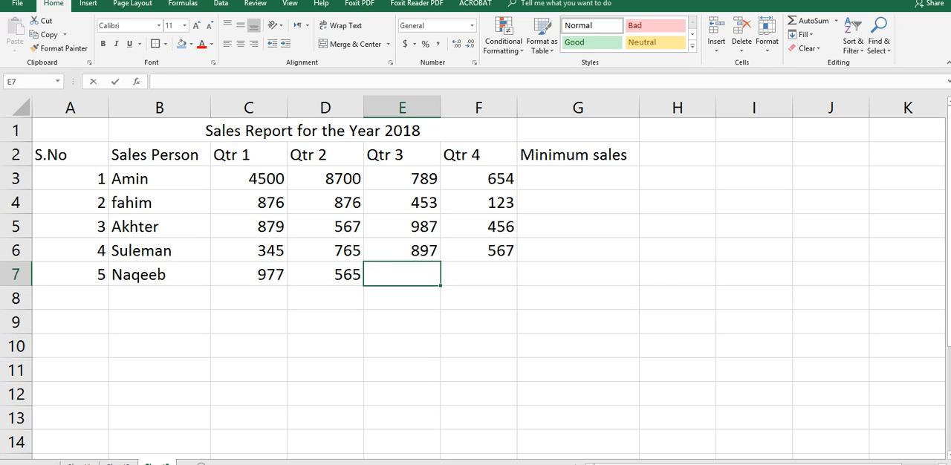
text(987)
key(Tab)
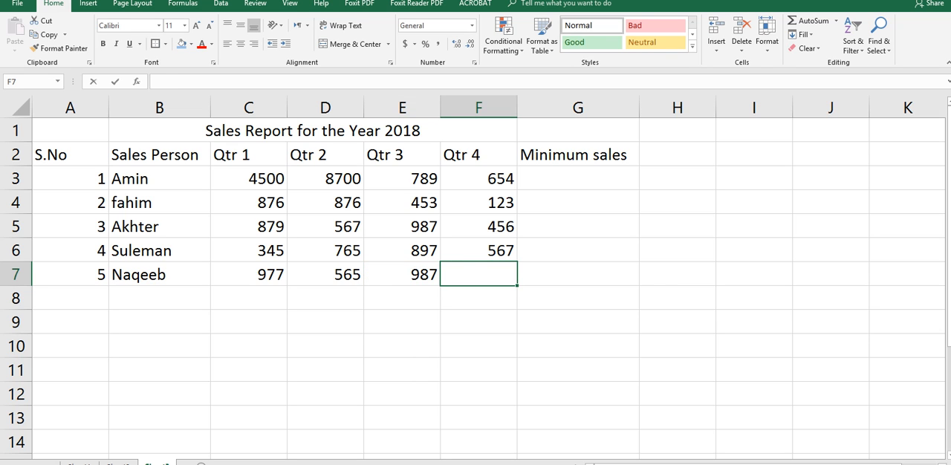
text(5645)
key(Tab)
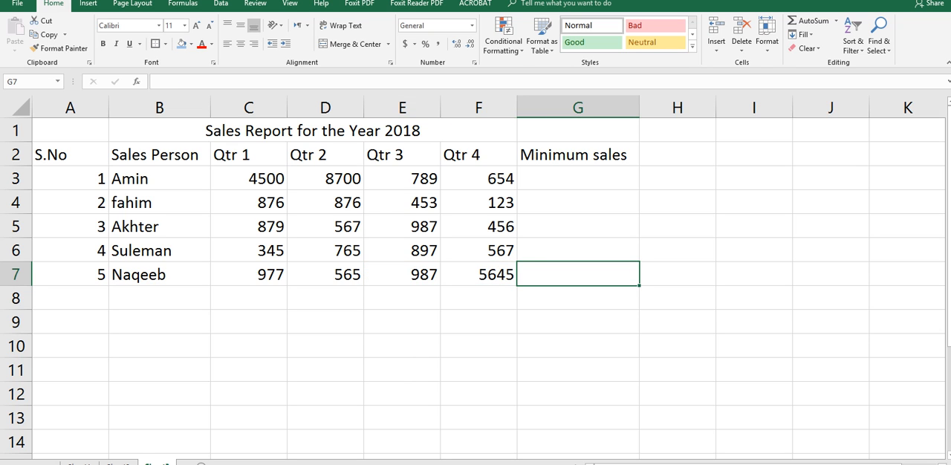
Enter the formula =MIN(C3:F3) in cell G3 to calculate the first salesperson's minimum sales
key(Up)
key(Up)
key(Up)
key(Up)
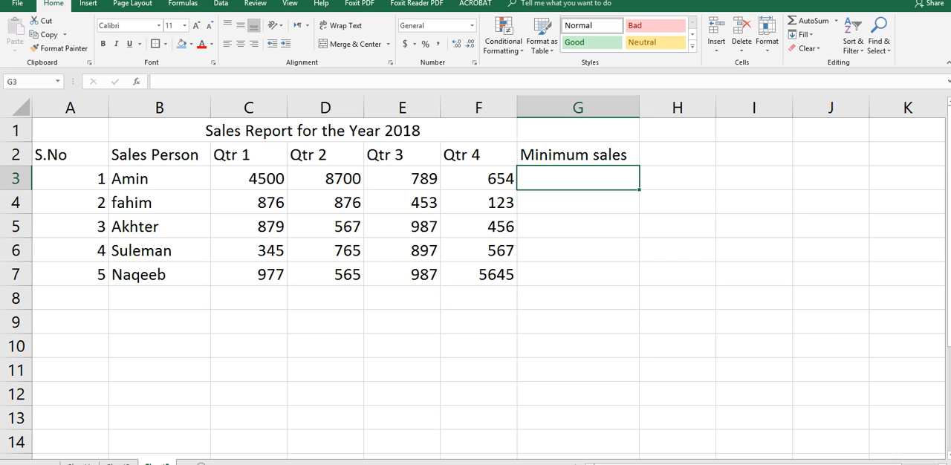
text(=Min()
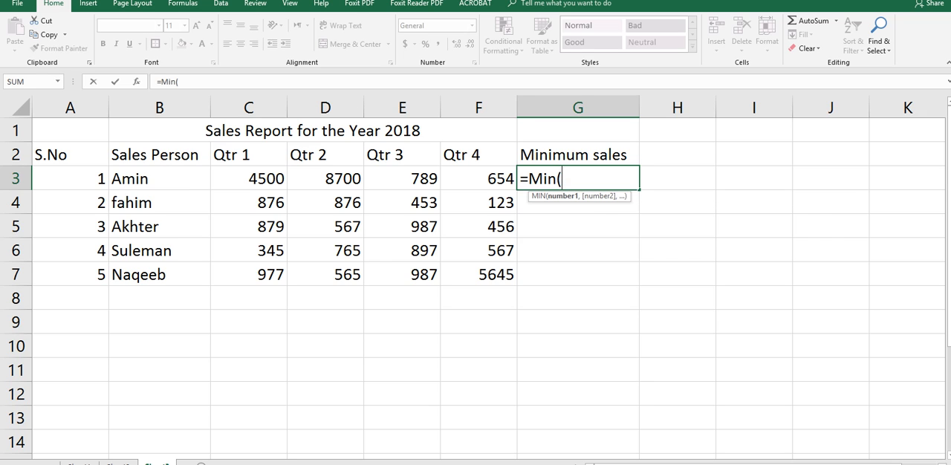
click(249, 178)
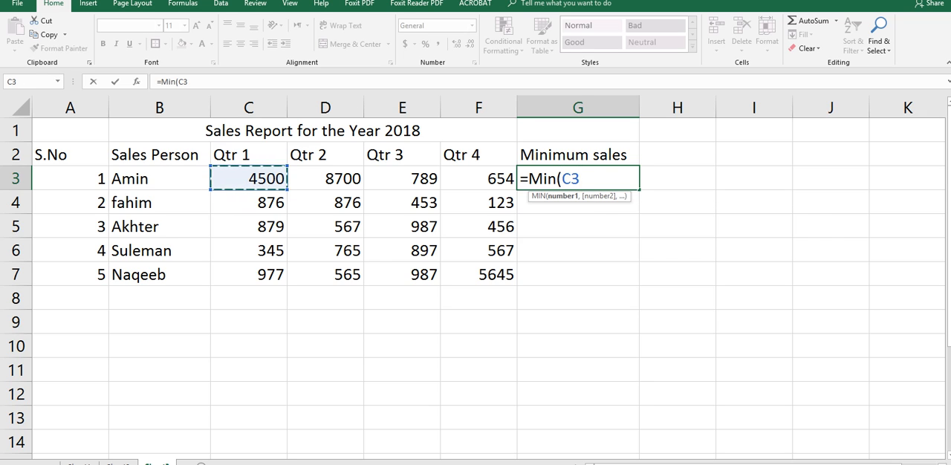
text(:)
key(Right)
key(Right)
key(Right)
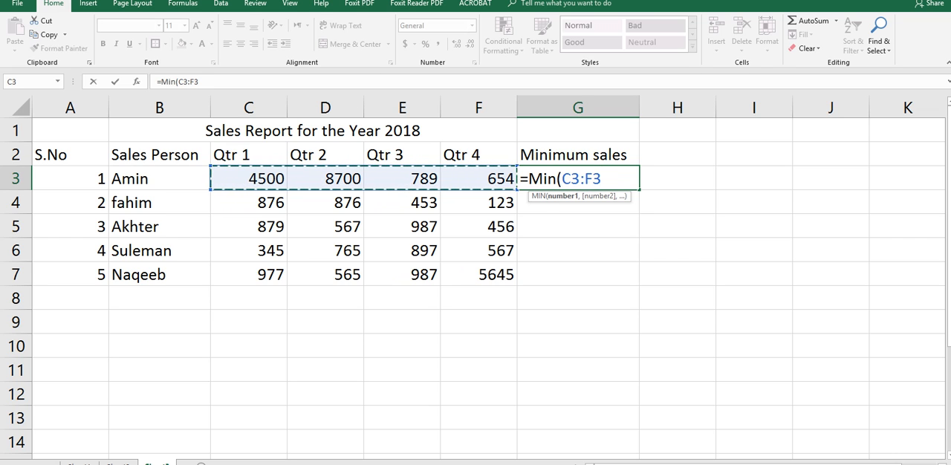
text())
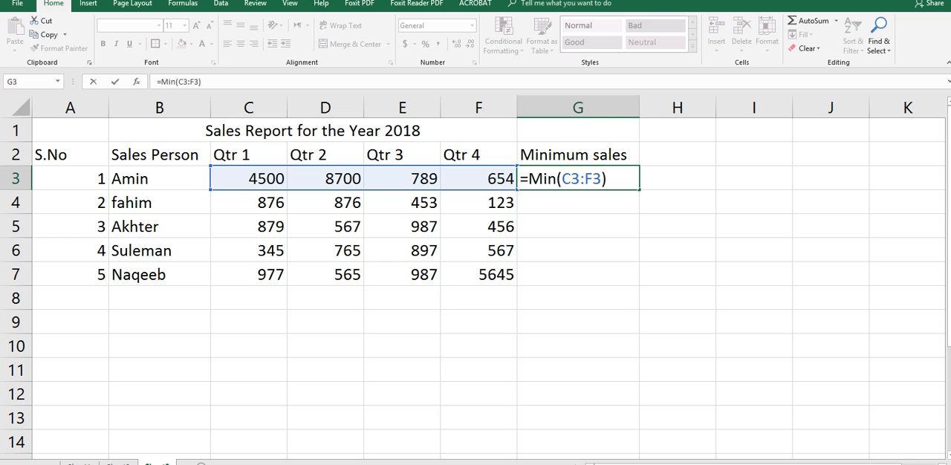
key(Return)
Fill the minimum sales formula from G3 down through G7 for the remaining salespeople
key(Up)
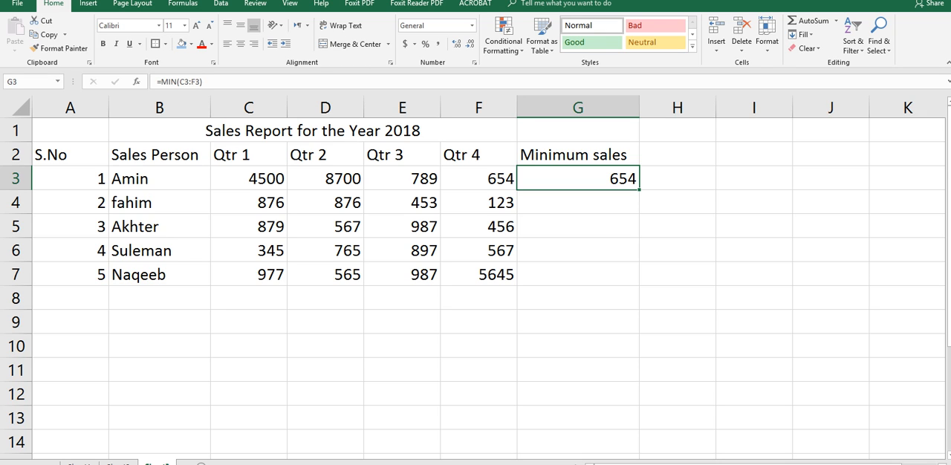
drag(639, 190, 638, 277)
click(678, 251)
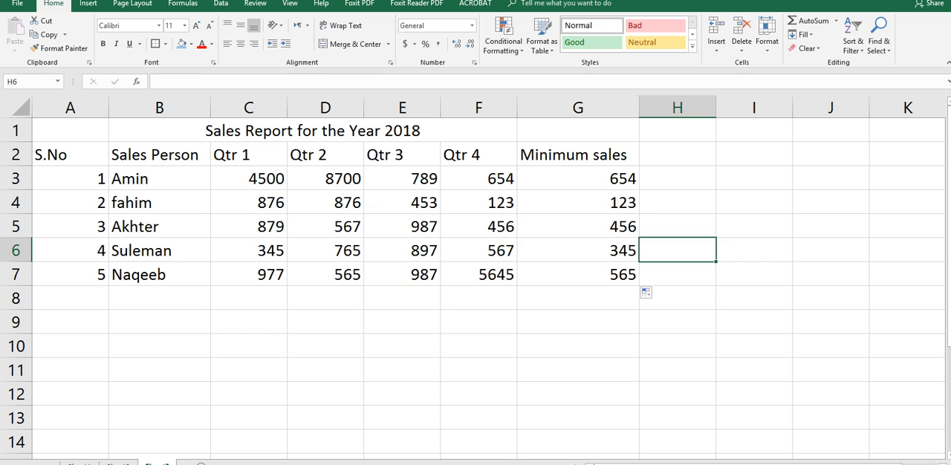
click(907, 251)
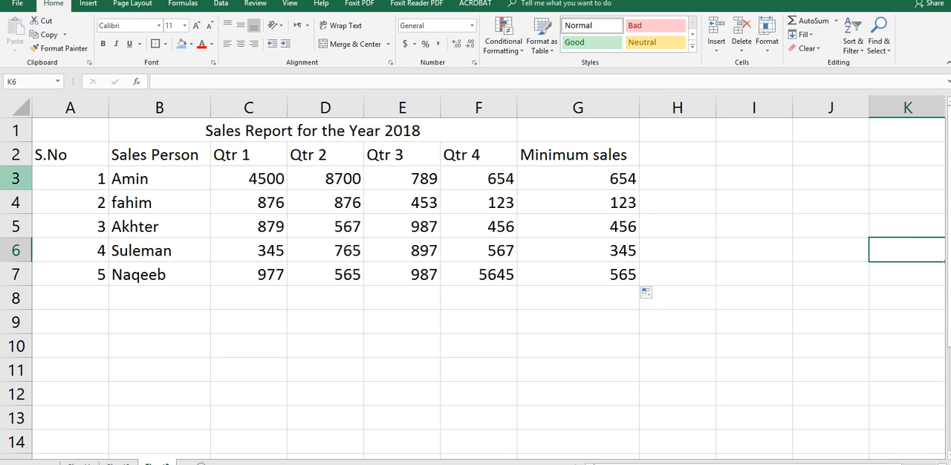
Apply All Borders and Thick Outside Borders to the table range A2:G7
click(70, 154)
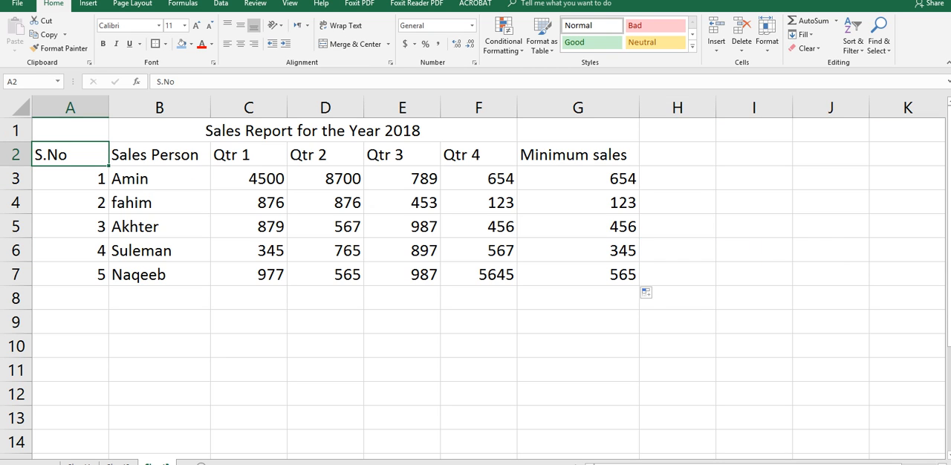
drag(70, 154, 578, 274)
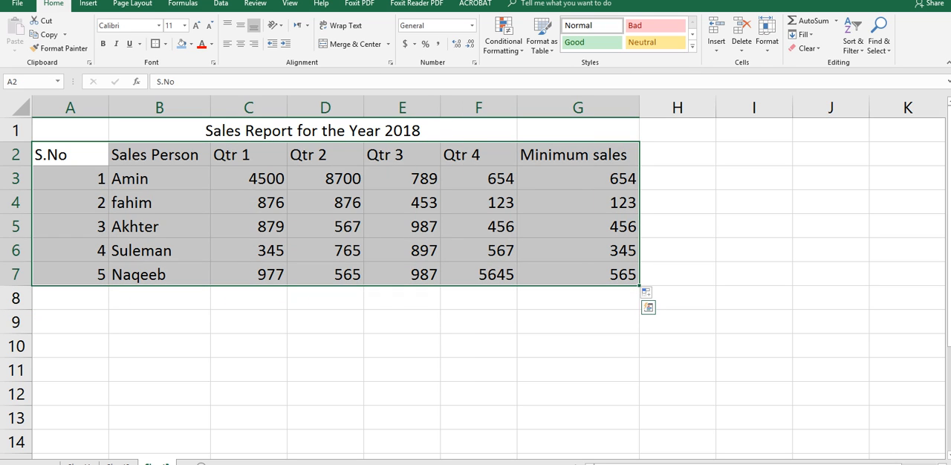
click(165, 44)
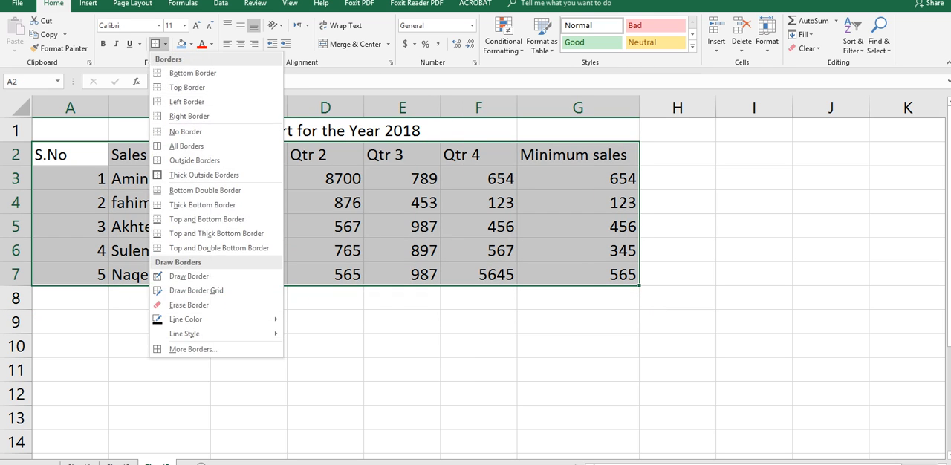
click(187, 146)
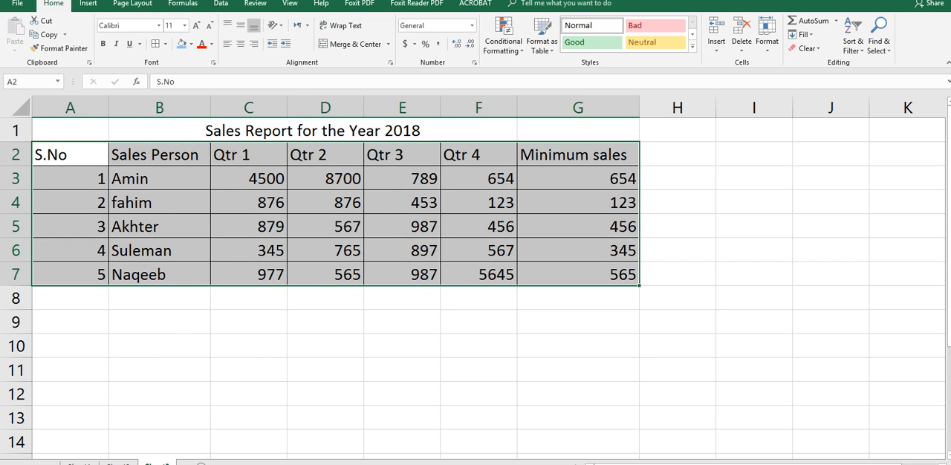
click(164, 44)
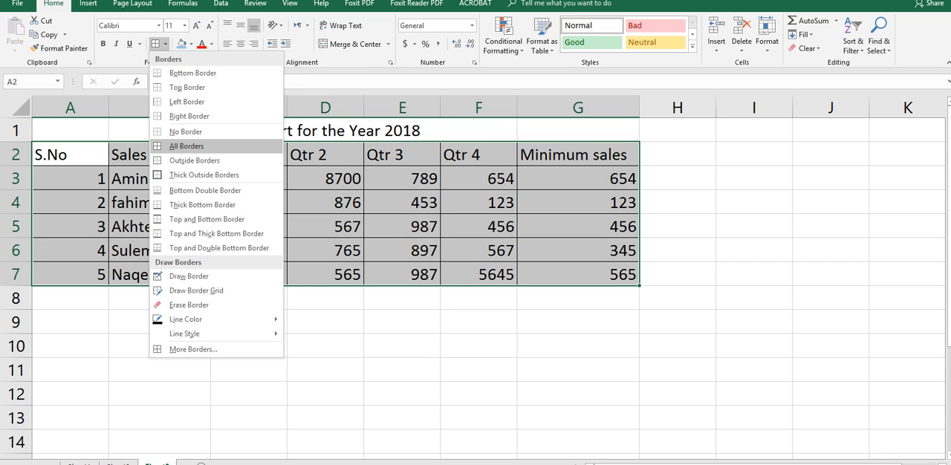
click(204, 174)
click(479, 348)
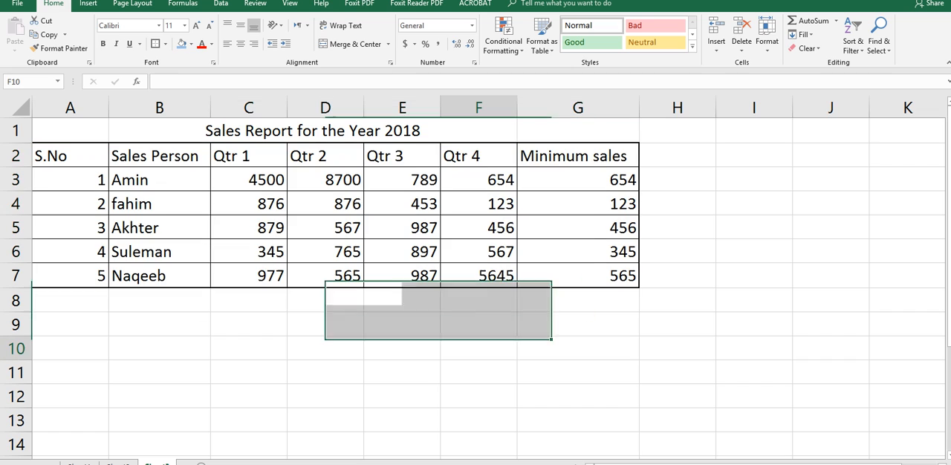
Give the header row A2:G2 a thick outside border and a light blue fill
drag(70, 155, 578, 155)
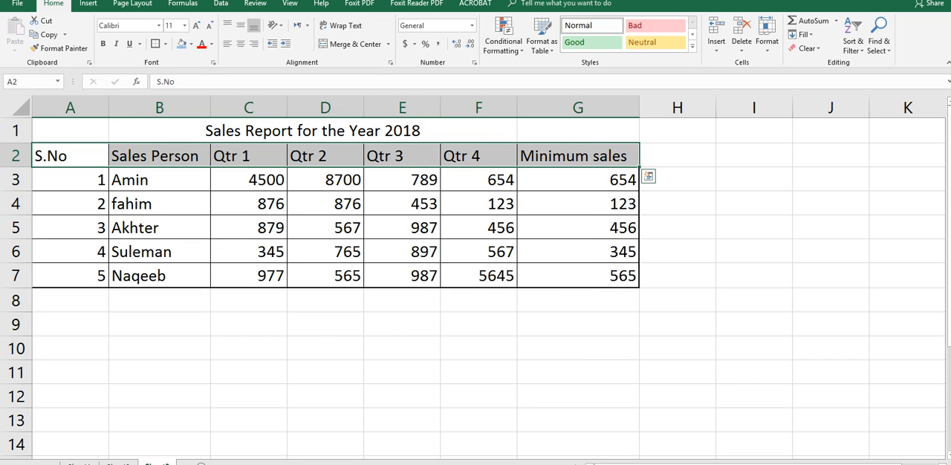
click(156, 44)
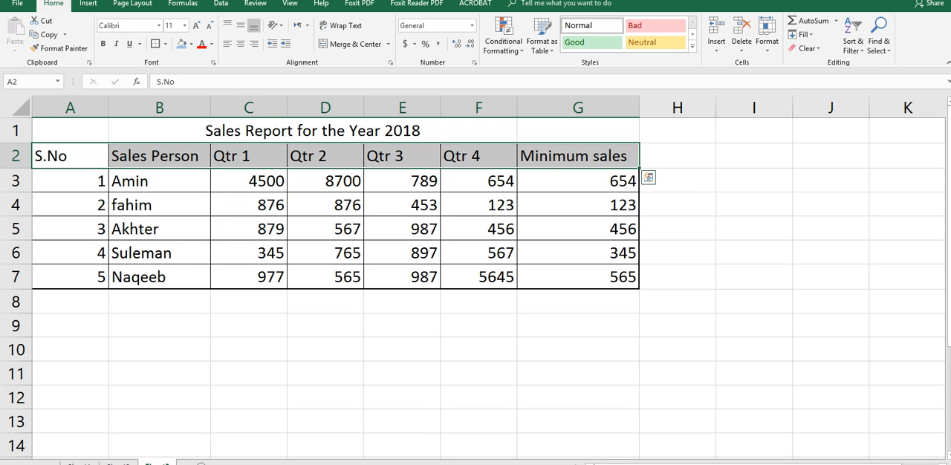
click(754, 229)
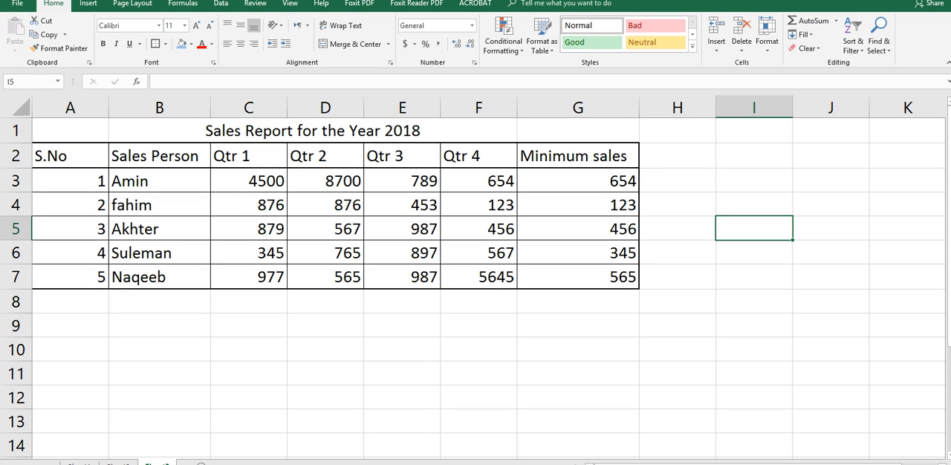
drag(70, 155, 578, 155)
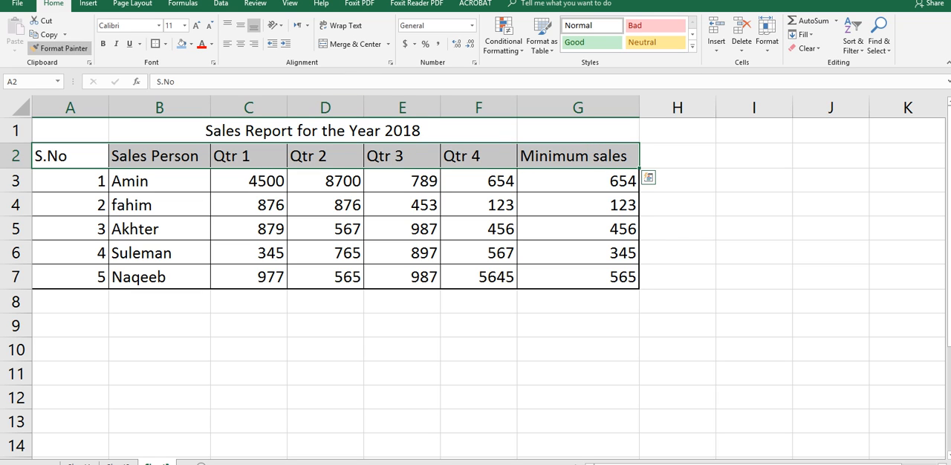
click(181, 43)
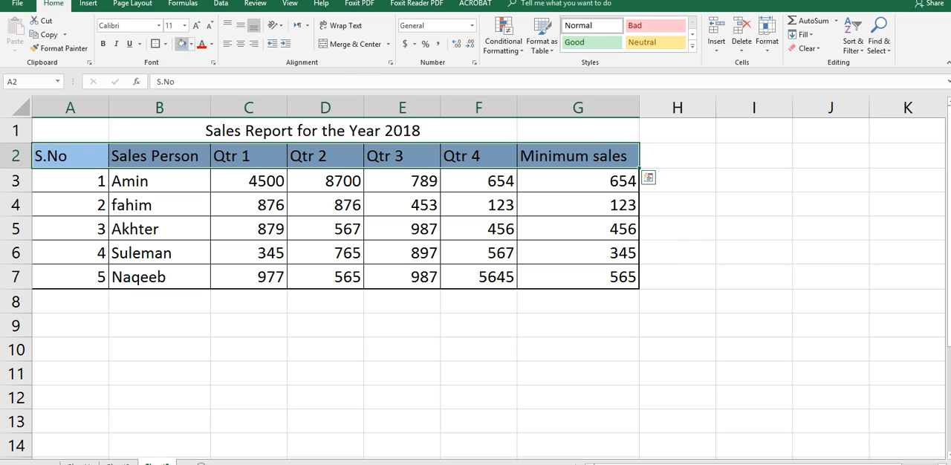
Increase the font size of the merged title "Sales Report for the Year 2018" in row 1 to 14
click(754, 301)
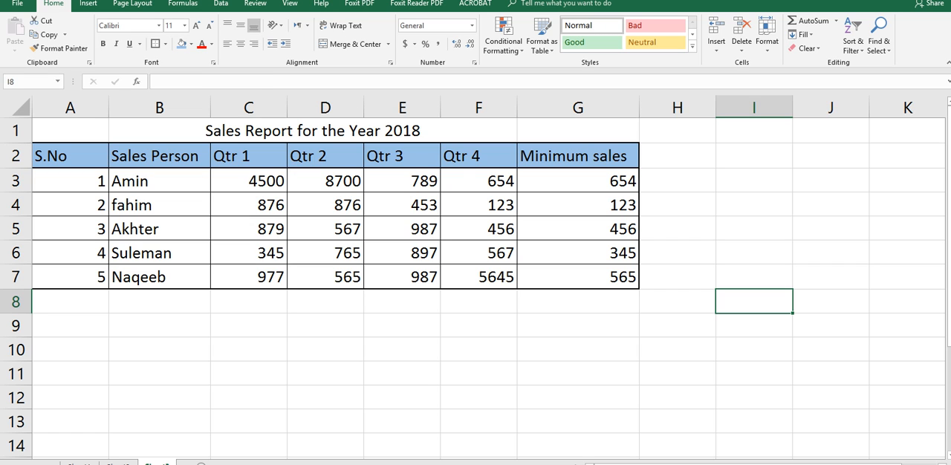
click(313, 130)
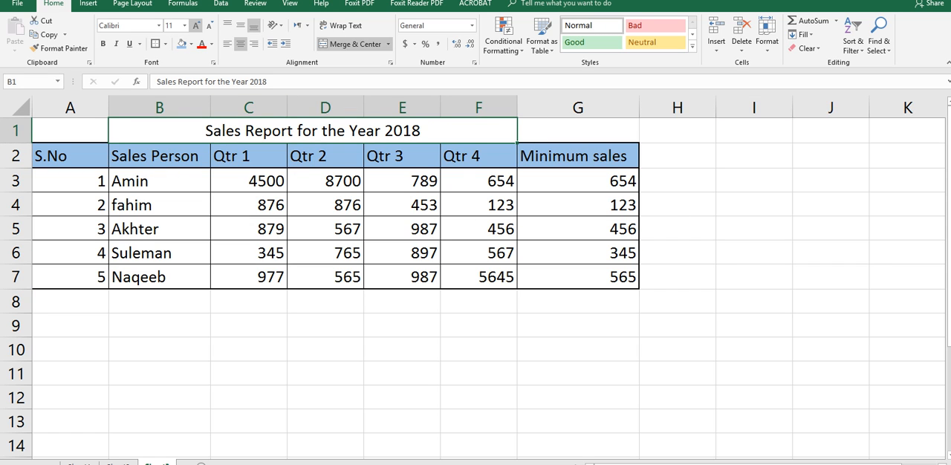
click(196, 25)
click(196, 25)
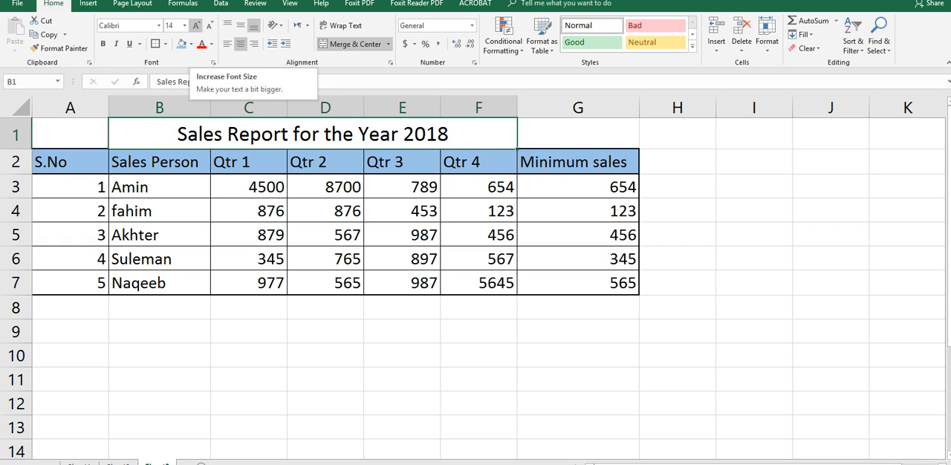
click(754, 283)
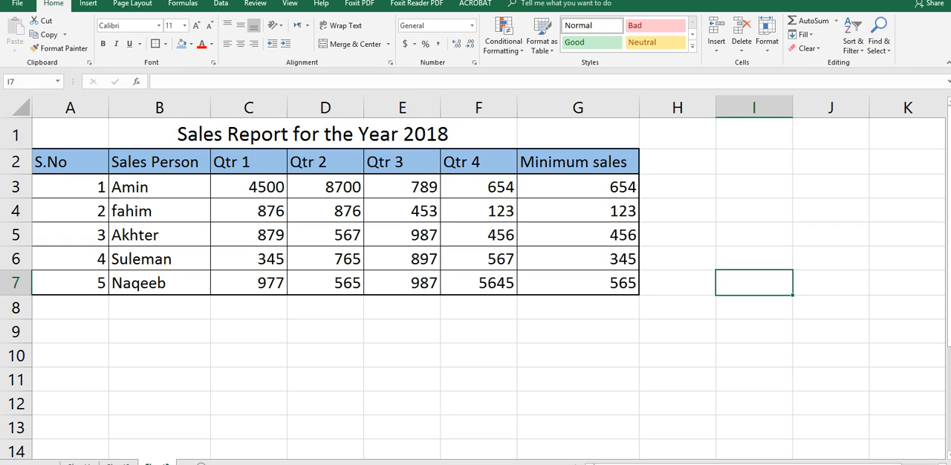
Review the minimum sales formula in cell G3 of the finished table
click(678, 331)
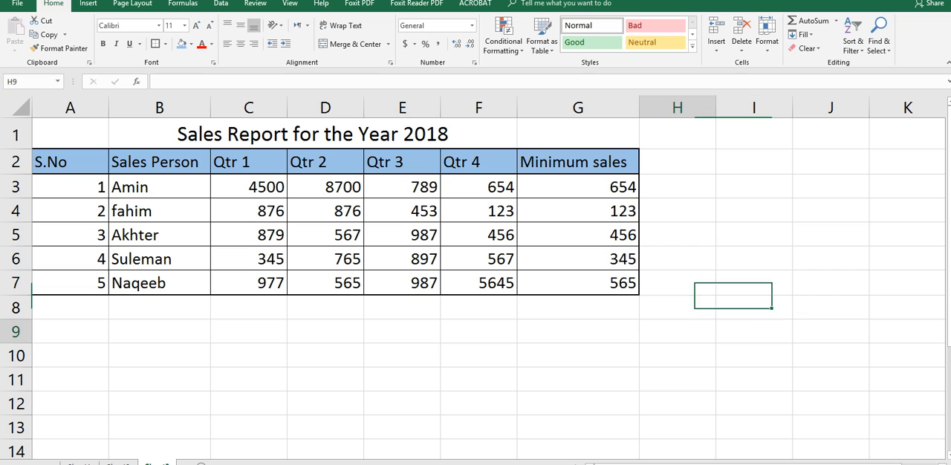
click(578, 186)
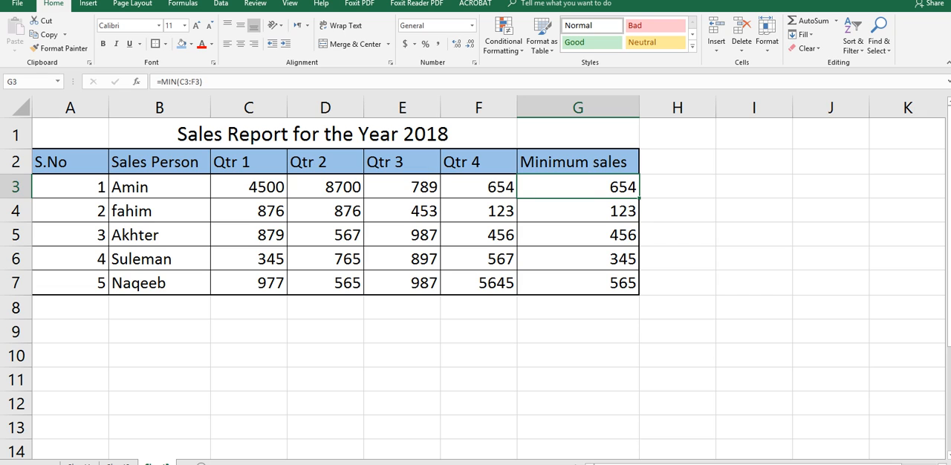
click(755, 283)
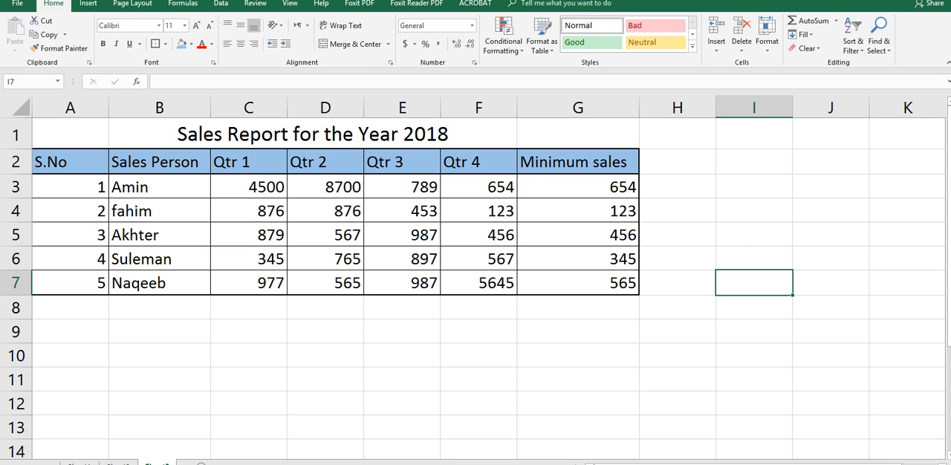